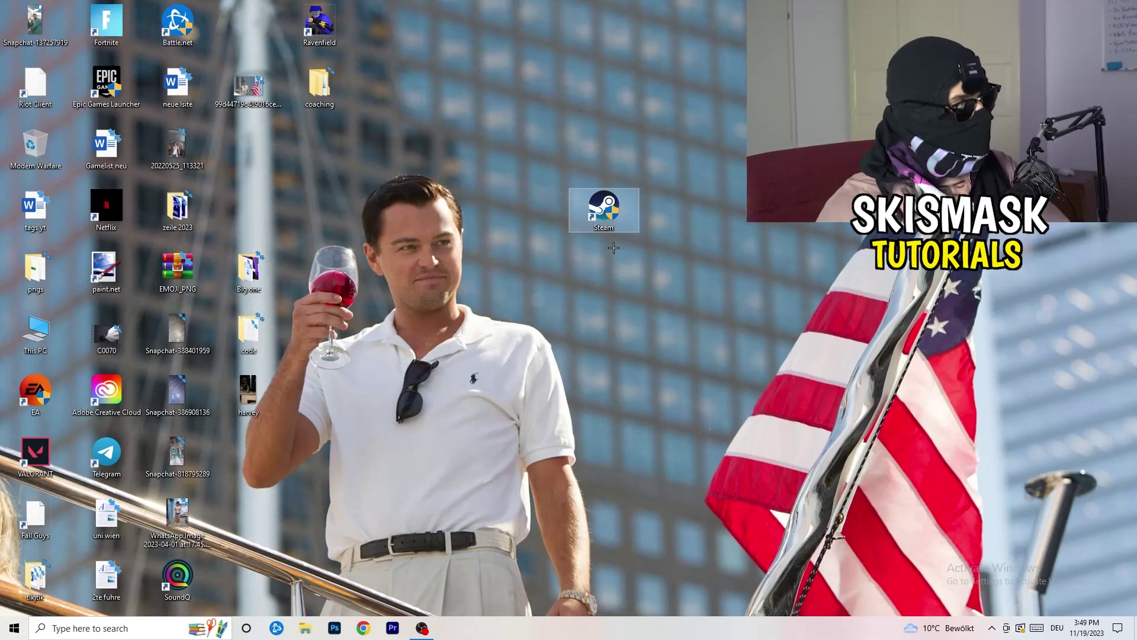
Open the Steam shortcut's properties, review its Compatibility settings, and accept them without changes.
{"action": "right_click", "coordinate": [611, 210]}
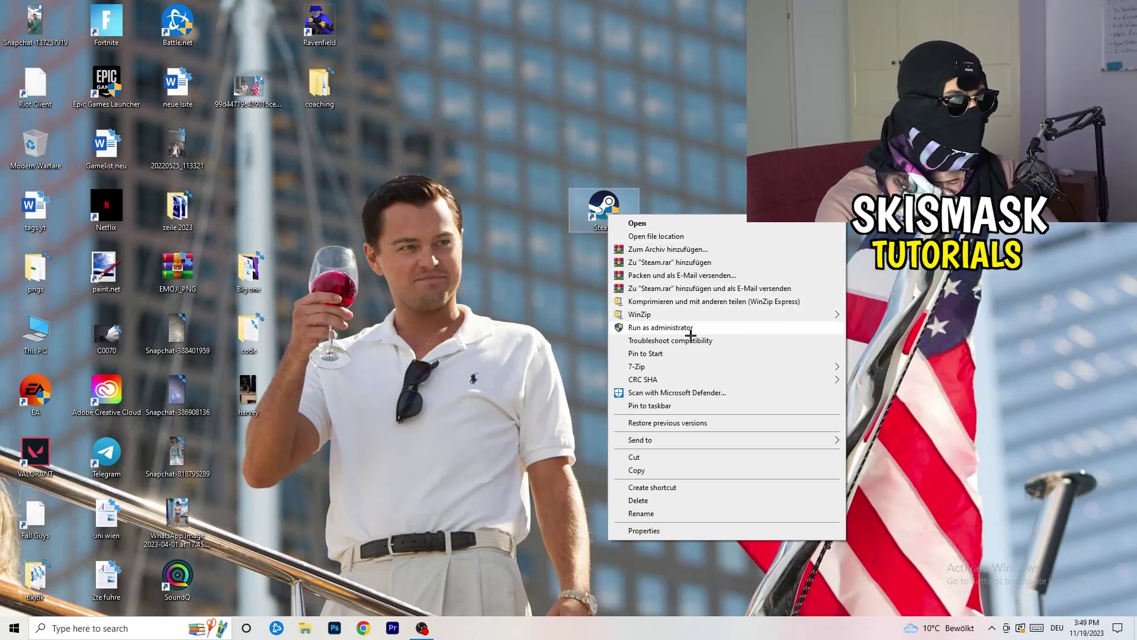
{"action": "left_click", "coordinate": [644, 531]}
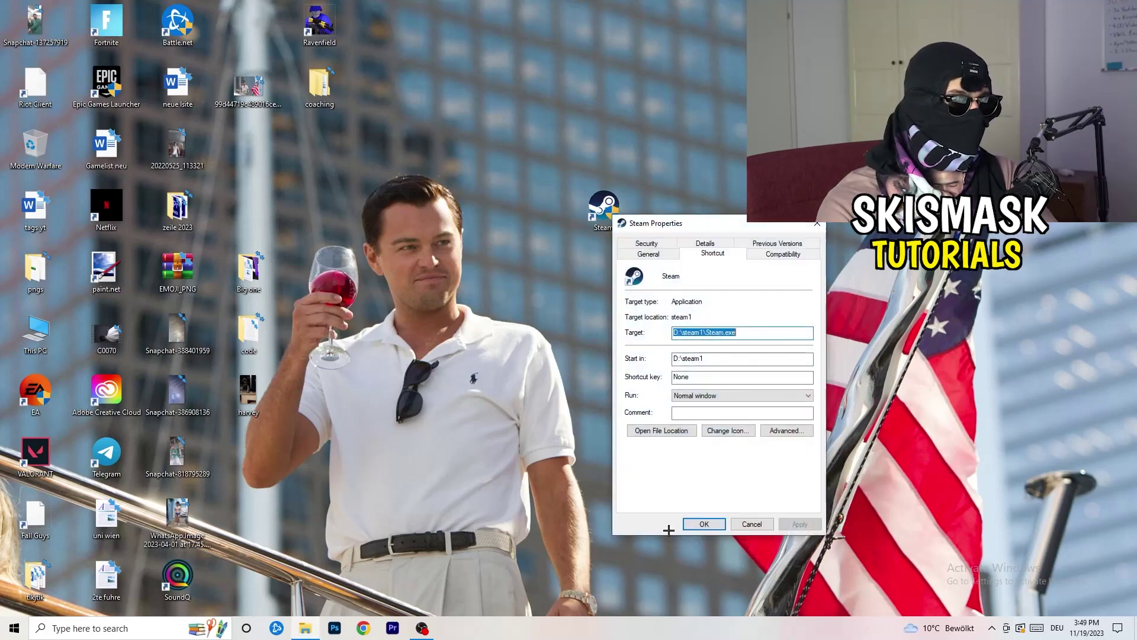
{"action": "left_click_drag", "start_coordinate": [711, 221], "coordinate": [504, 167]}
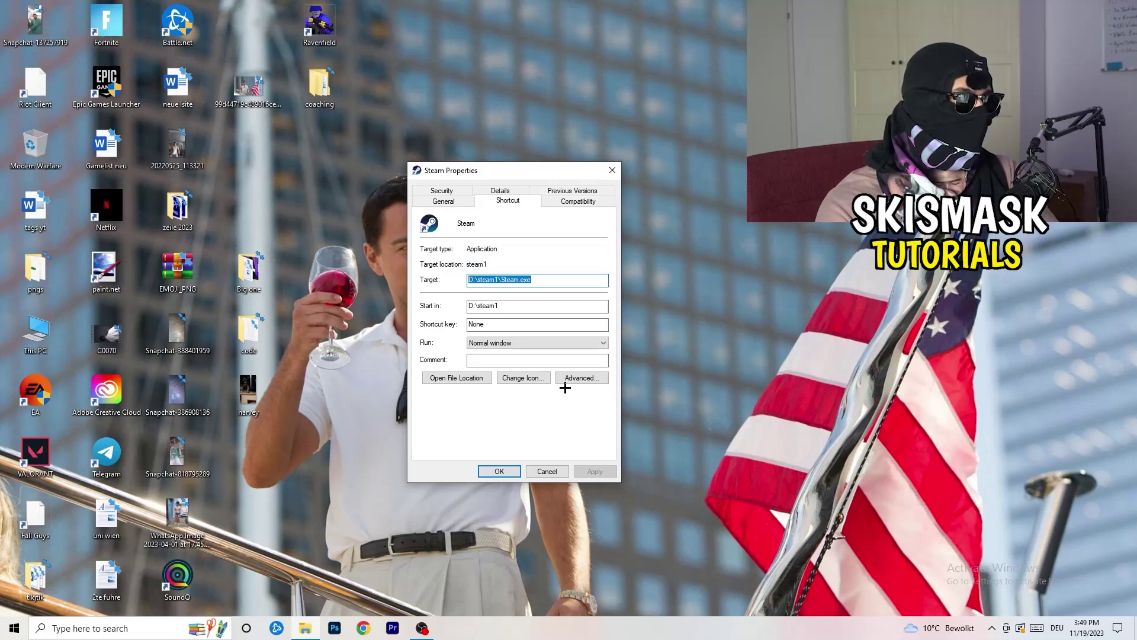
{"action": "left_click", "coordinate": [583, 202]}
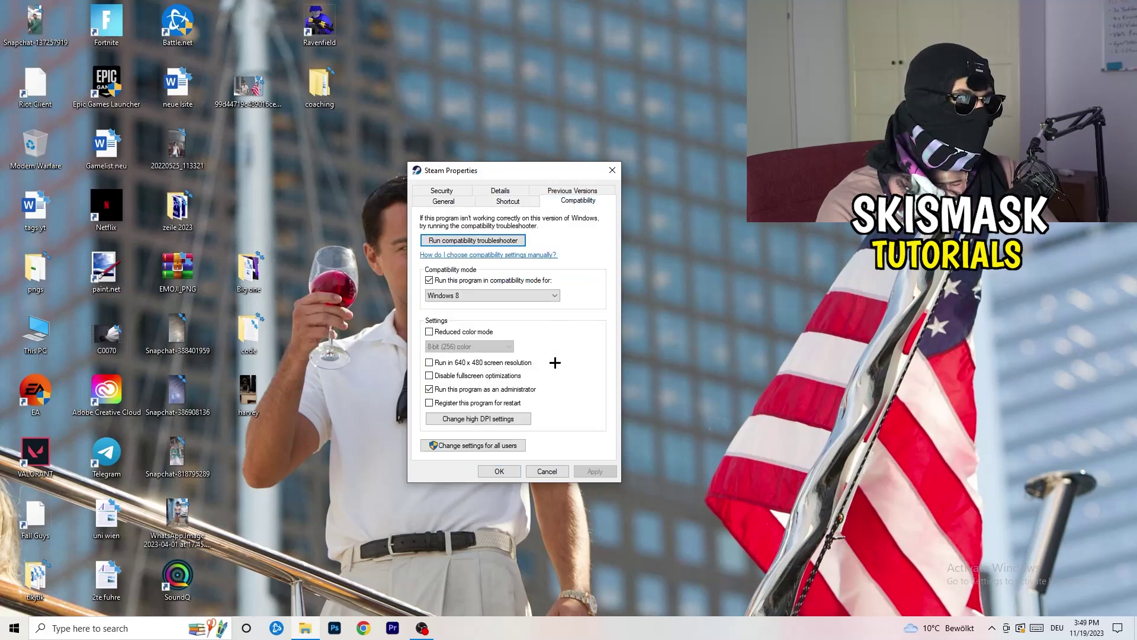
{"action": "left_click_drag", "start_coordinate": [523, 174], "coordinate": [657, 123]}
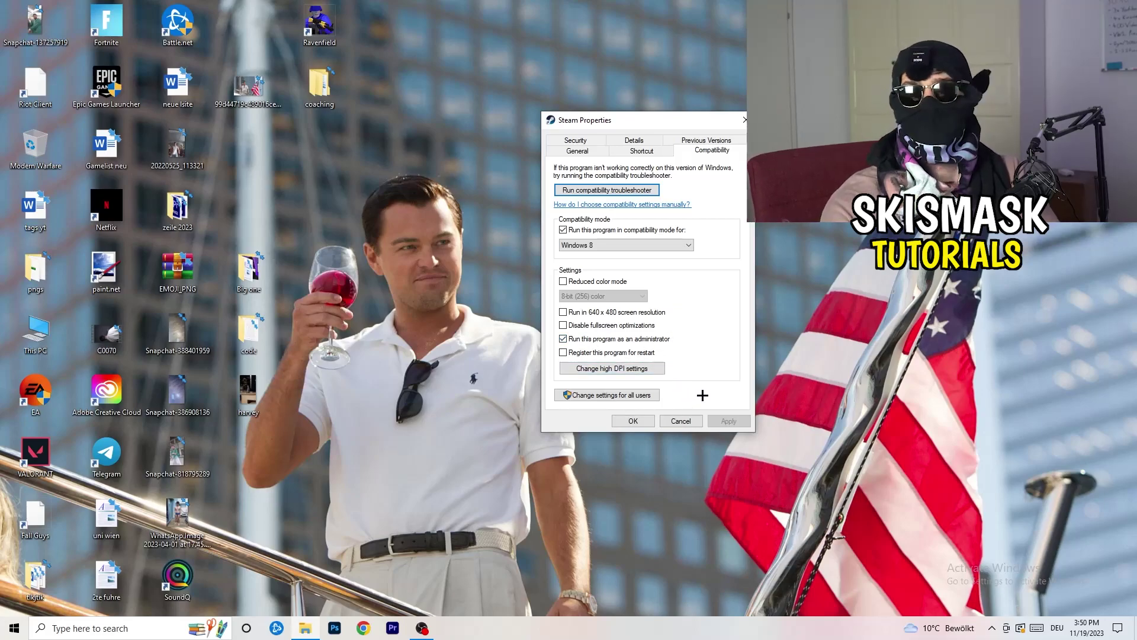
{"action": "left_click", "coordinate": [638, 421]}
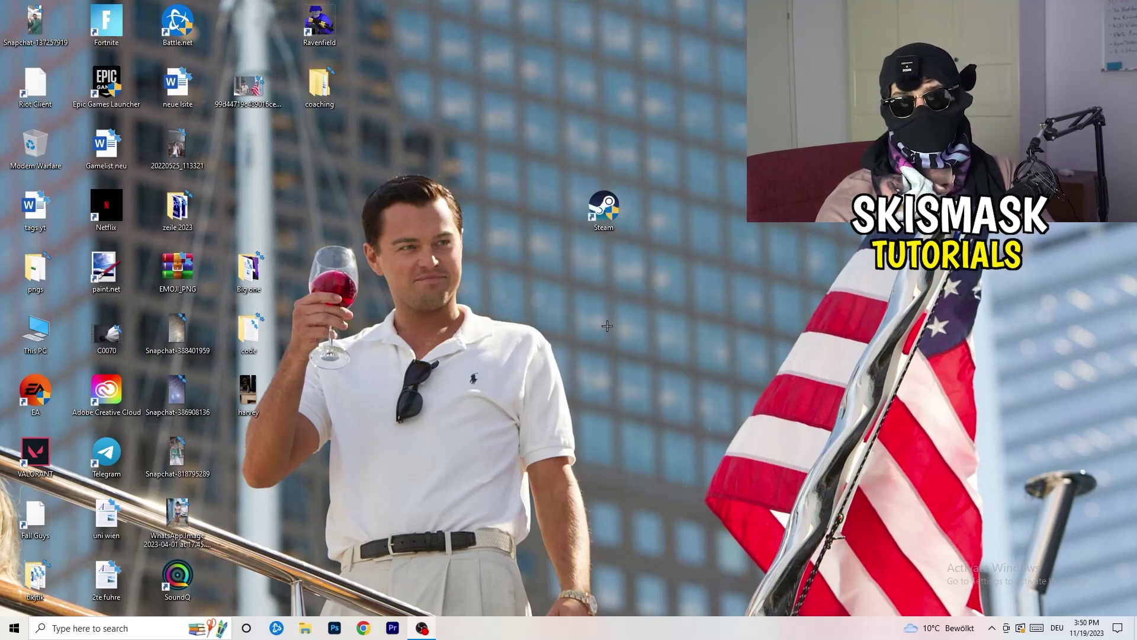
Move the Steam shortcut across the desktop beside the other icons and recheck its Compatibility properties.
{"action": "left_click_drag", "start_coordinate": [605, 208], "coordinate": [536, 208]}
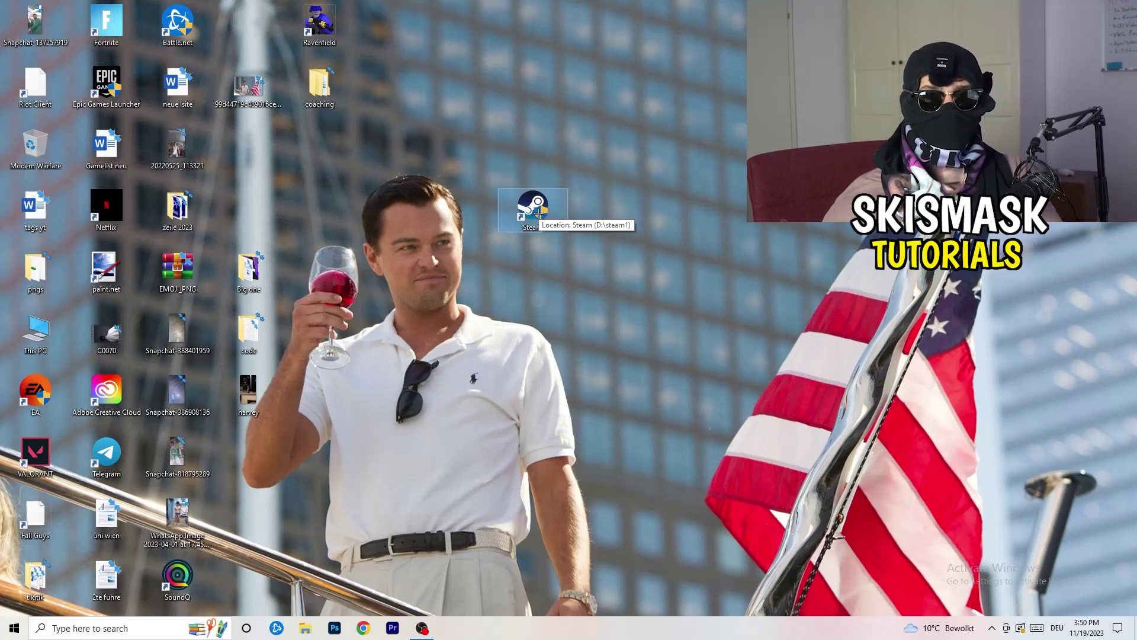
{"action": "left_click_drag", "start_coordinate": [538, 210], "coordinate": [394, 209]}
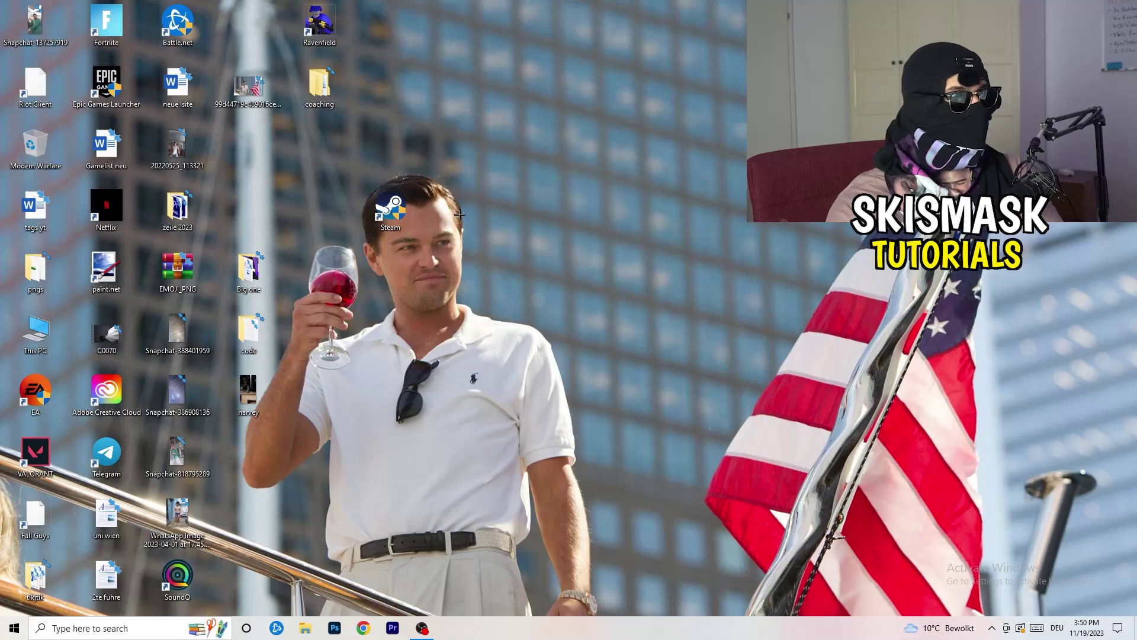
{"action": "right_click", "coordinate": [392, 219]}
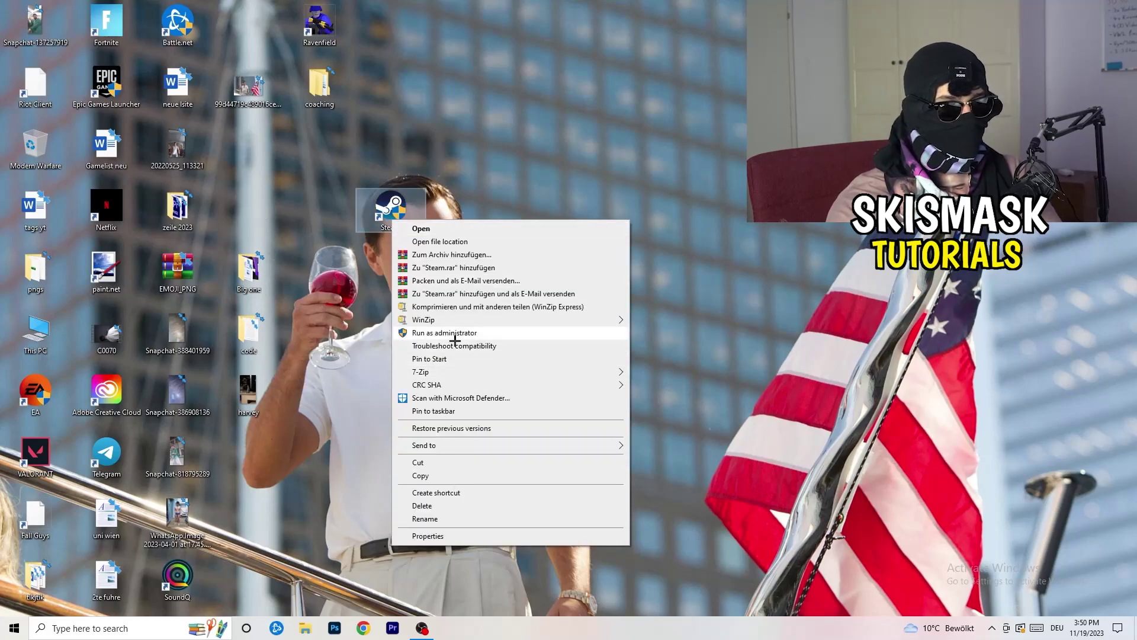
{"action": "left_click", "coordinate": [431, 535]}
{"action": "left_click", "coordinate": [566, 260]}
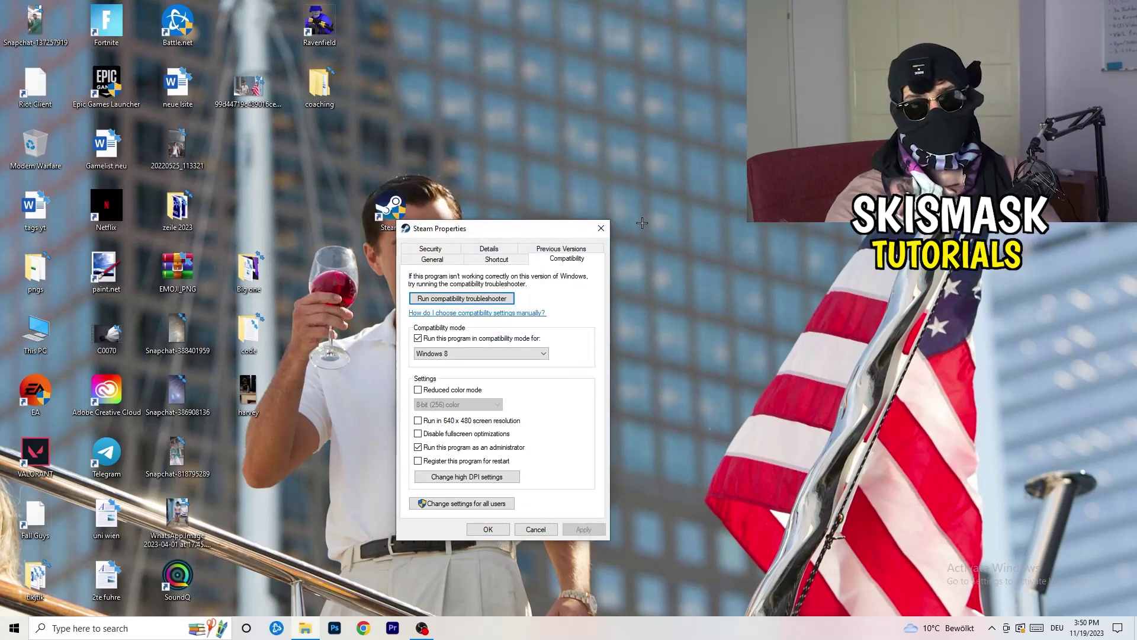
{"action": "left_click", "coordinate": [601, 229]}
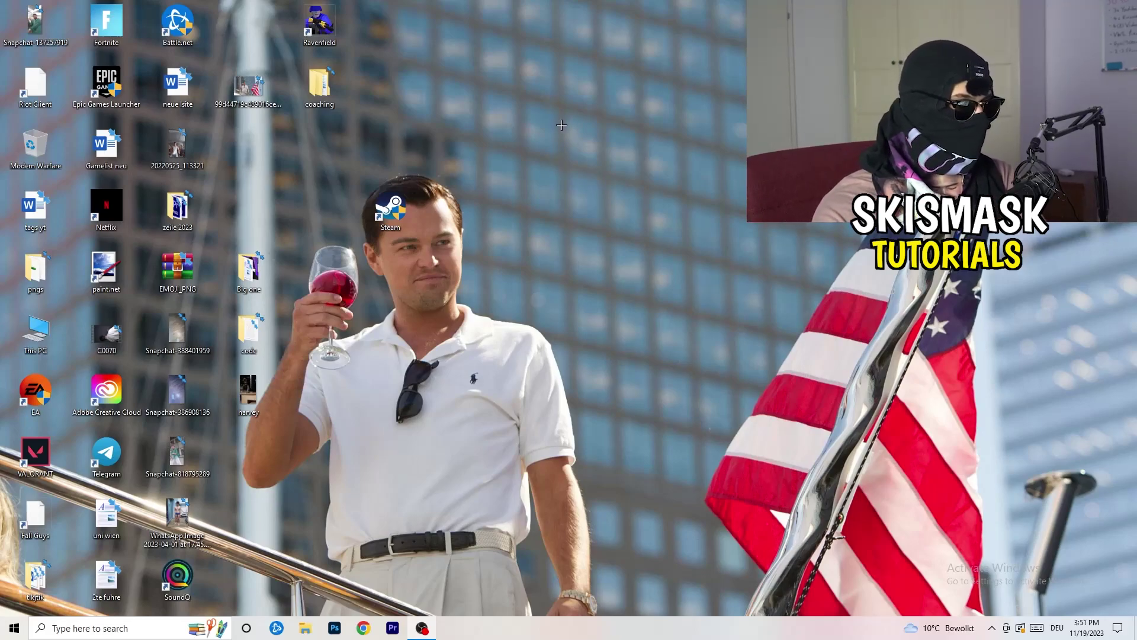
Open Task Manager and maximize its window.
{"action": "left_click_drag", "start_coordinate": [584, 634], "coordinate": [637, 551]}
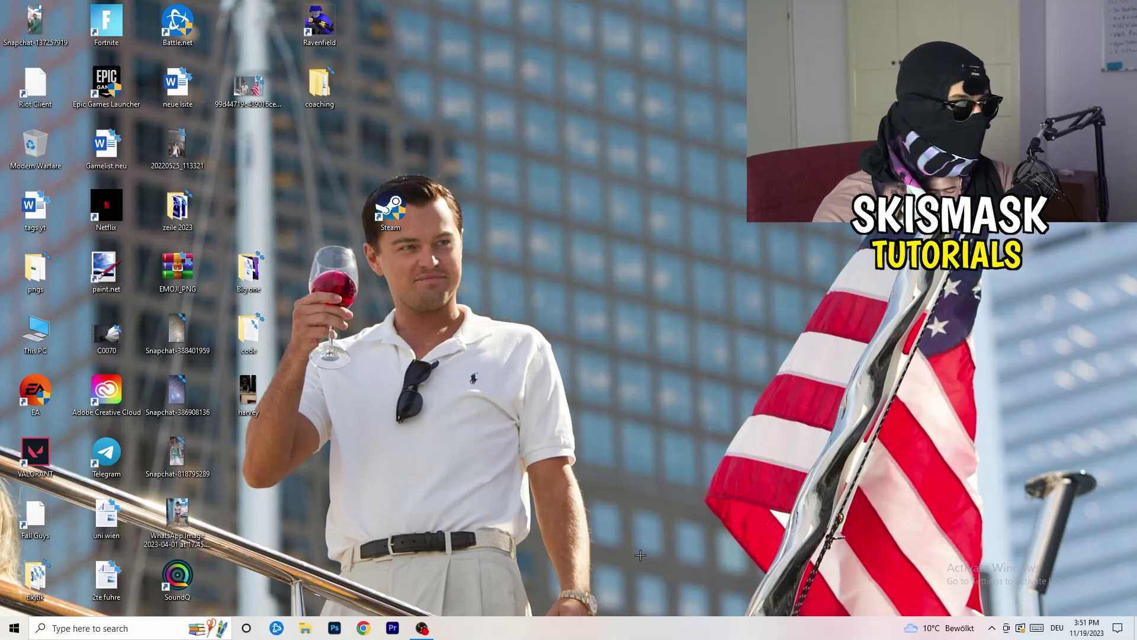
{"action": "right_click", "coordinate": [579, 632]}
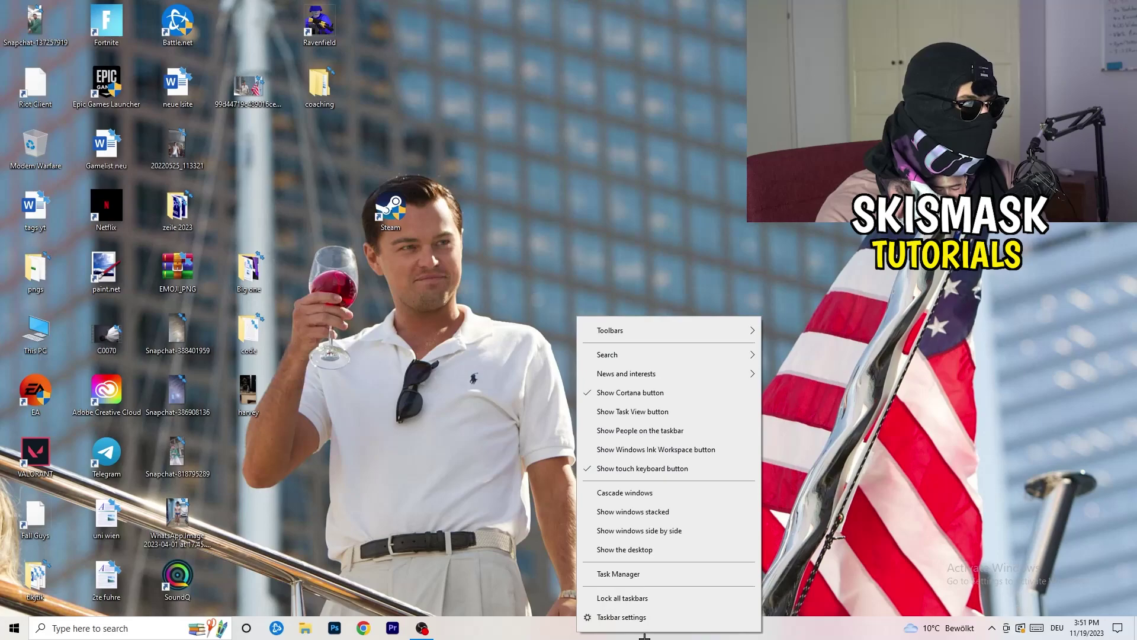
{"action": "left_click", "coordinate": [634, 575]}
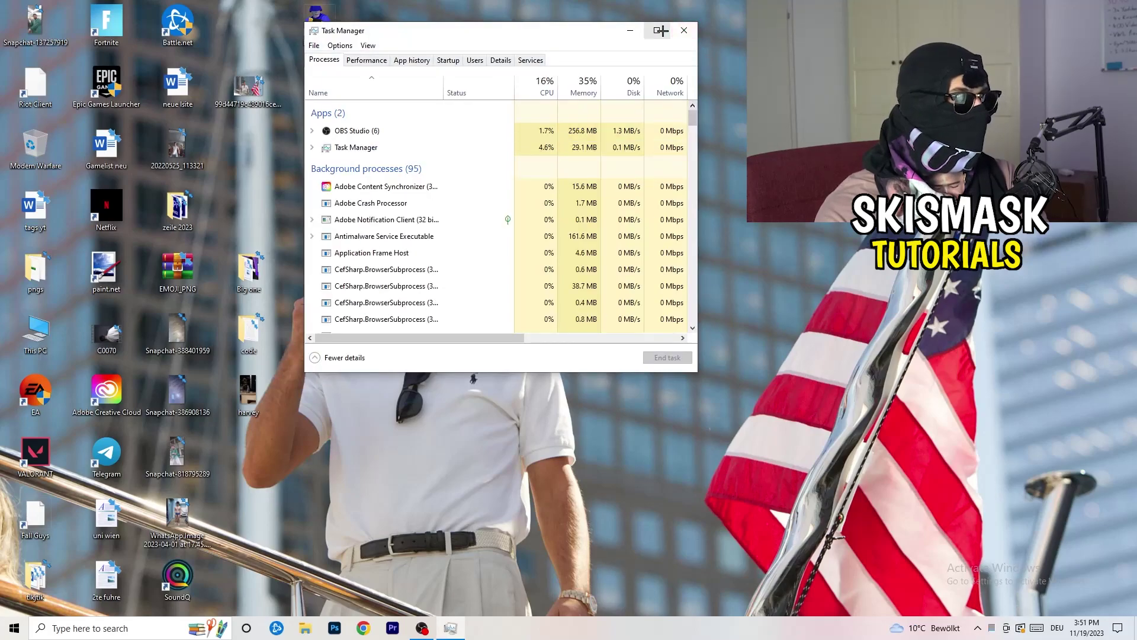
{"action": "left_click", "coordinate": [661, 28]}
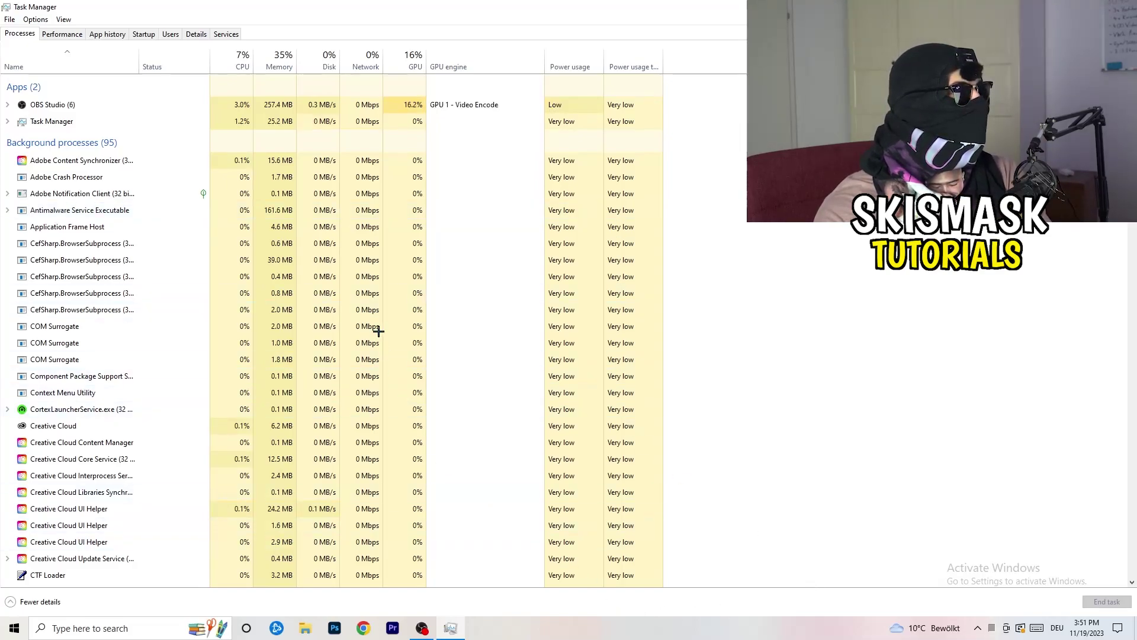
Look up the priority options for a running Creative Cloud UI Helper.exe process in Task Manager's process details.
{"action": "left_click", "coordinate": [193, 34]}
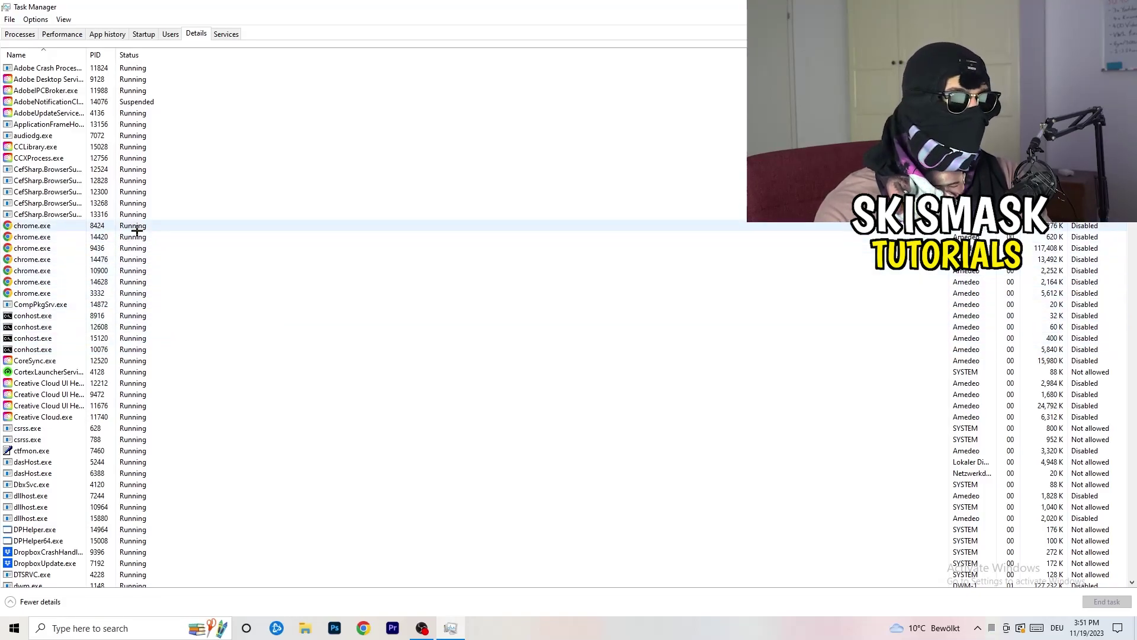
{"action": "scroll", "coordinate": [137, 230], "scroll_direction": "down", "scroll_amount": 3}
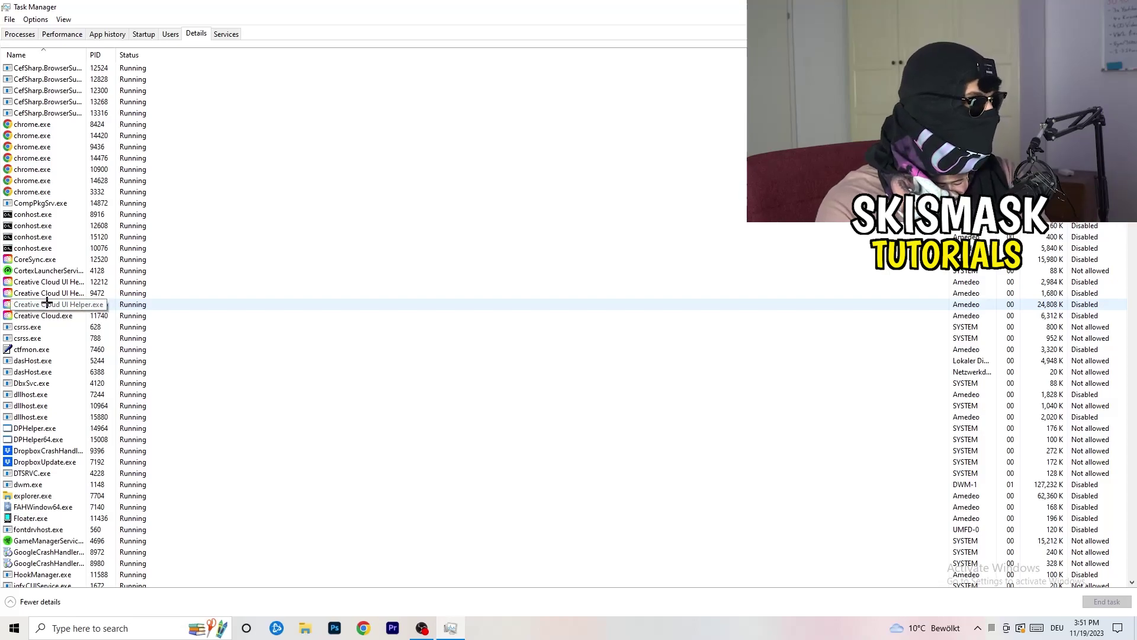
{"action": "right_click", "coordinate": [47, 303]}
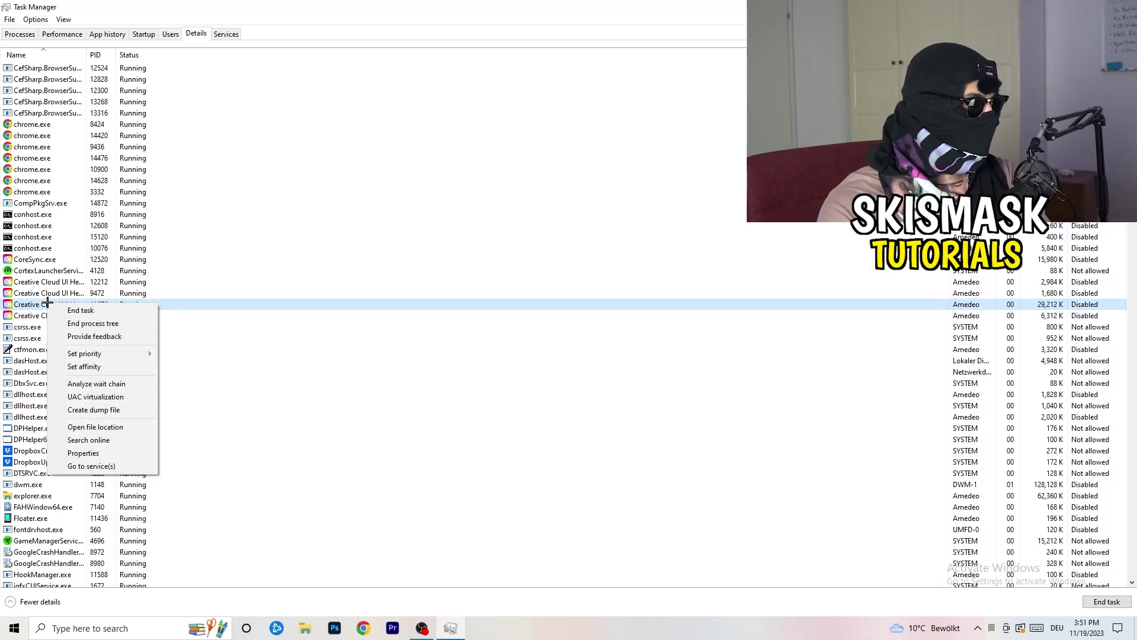
{"action": "mouse_move", "coordinate": [104, 356]}
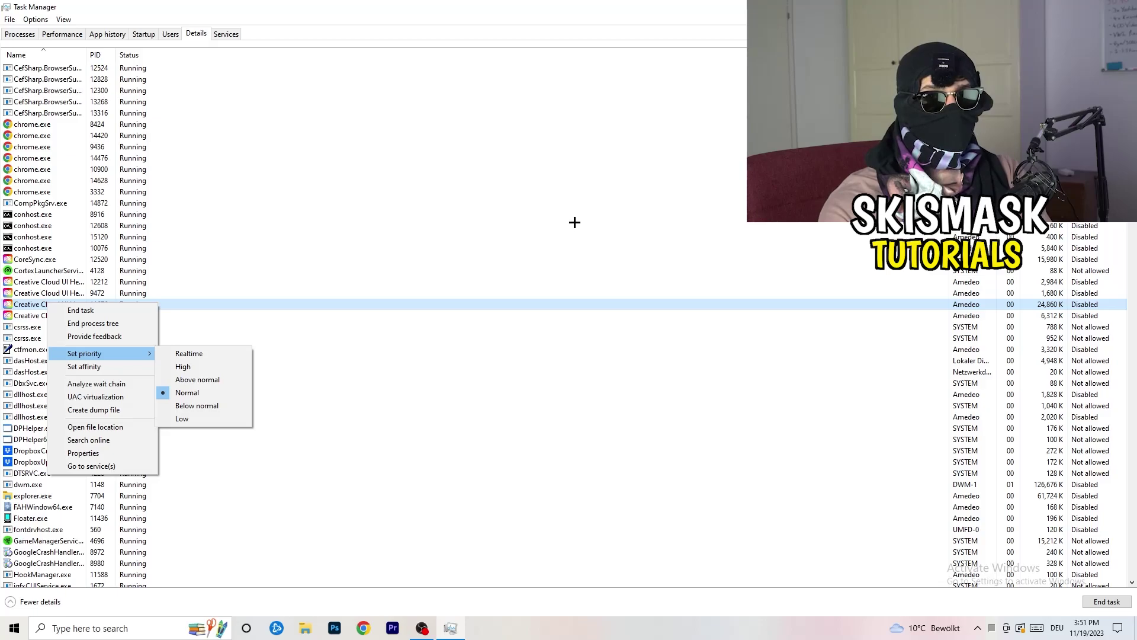
Review the startup programs and check the disable option for File Association Helper without applying it.
{"action": "left_click", "coordinate": [151, 34]}
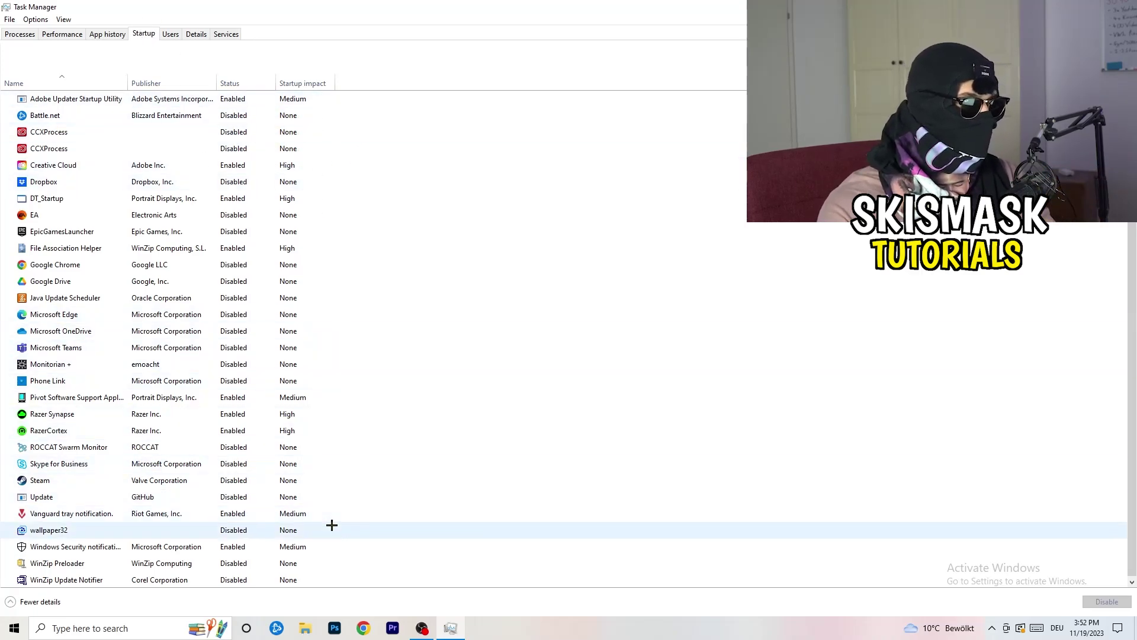
{"action": "scroll", "coordinate": [337, 525], "scroll_direction": "down", "scroll_amount": 1}
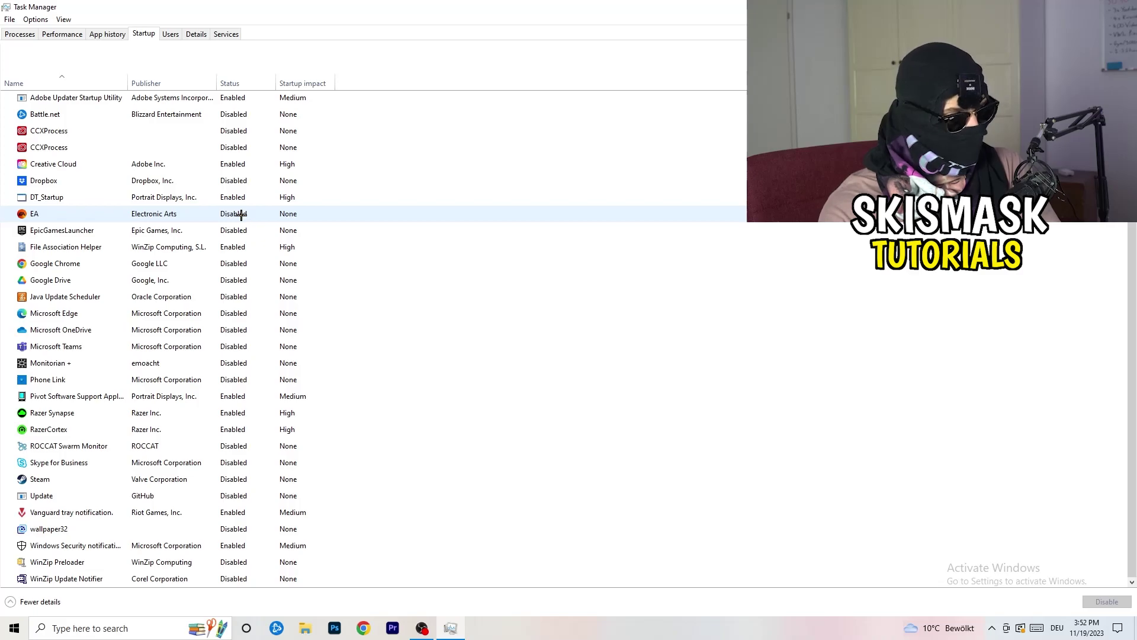
{"action": "right_click", "coordinate": [237, 247]}
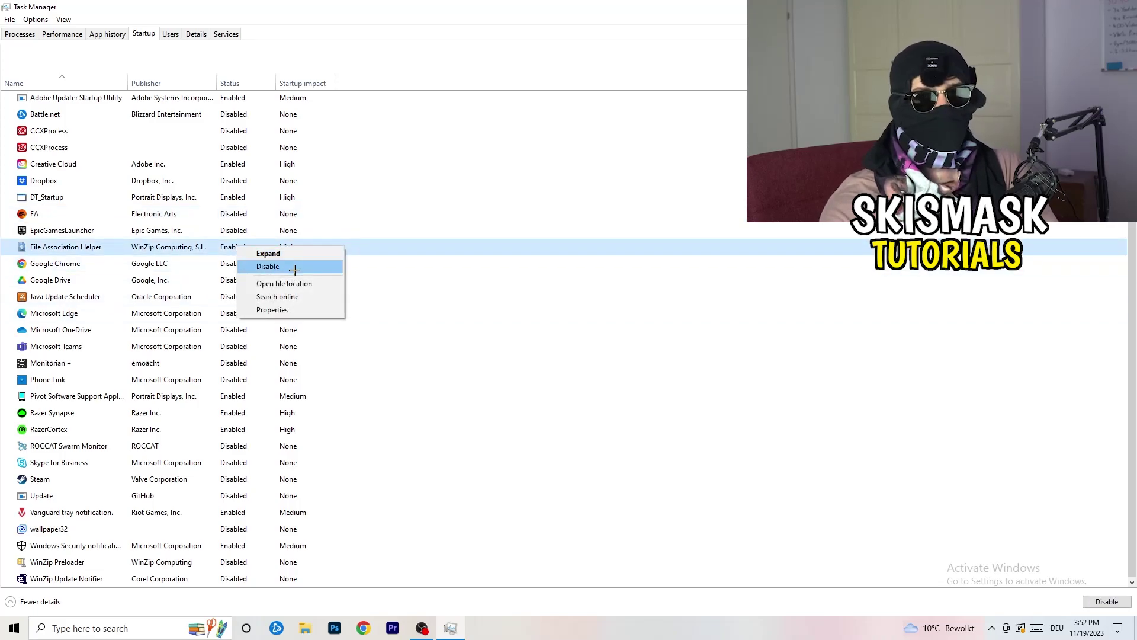
{"action": "left_click", "coordinate": [465, 87]}
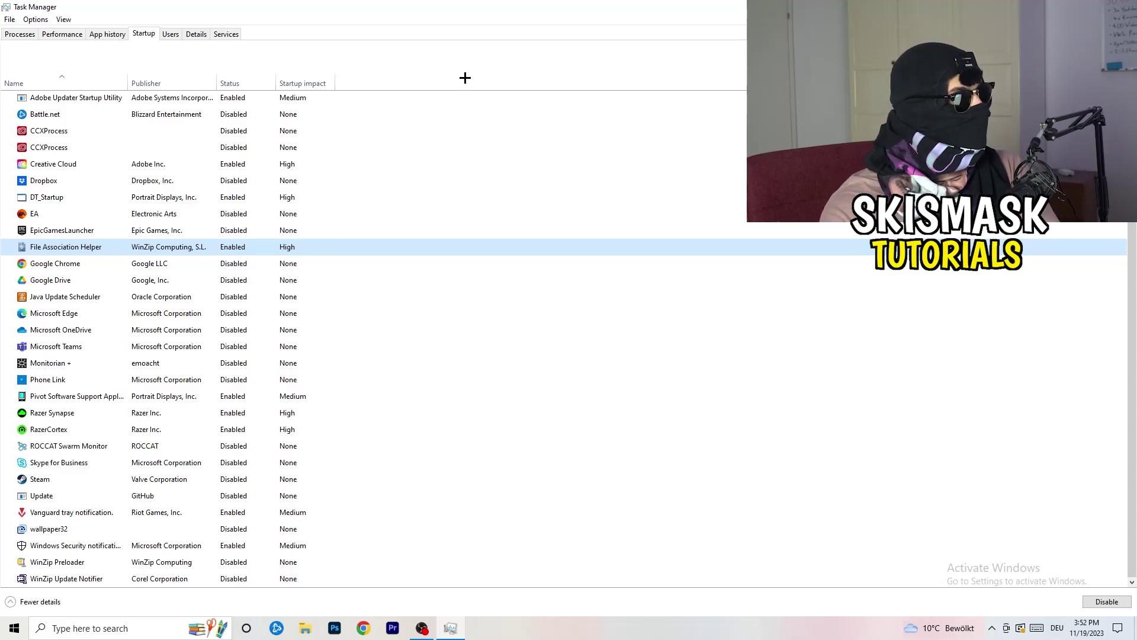
Sort the running processes by GPU usage in both directions and look through the list for demanding programs.
{"action": "left_click", "coordinate": [32, 35]}
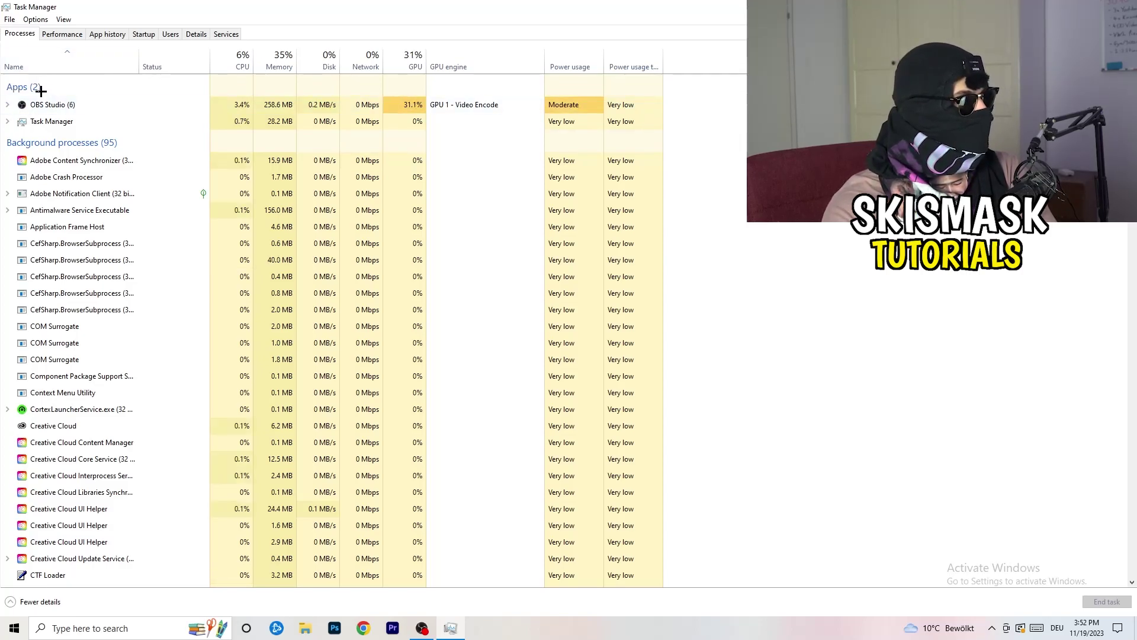
{"action": "left_click", "coordinate": [236, 60]}
{"action": "left_click", "coordinate": [401, 55]}
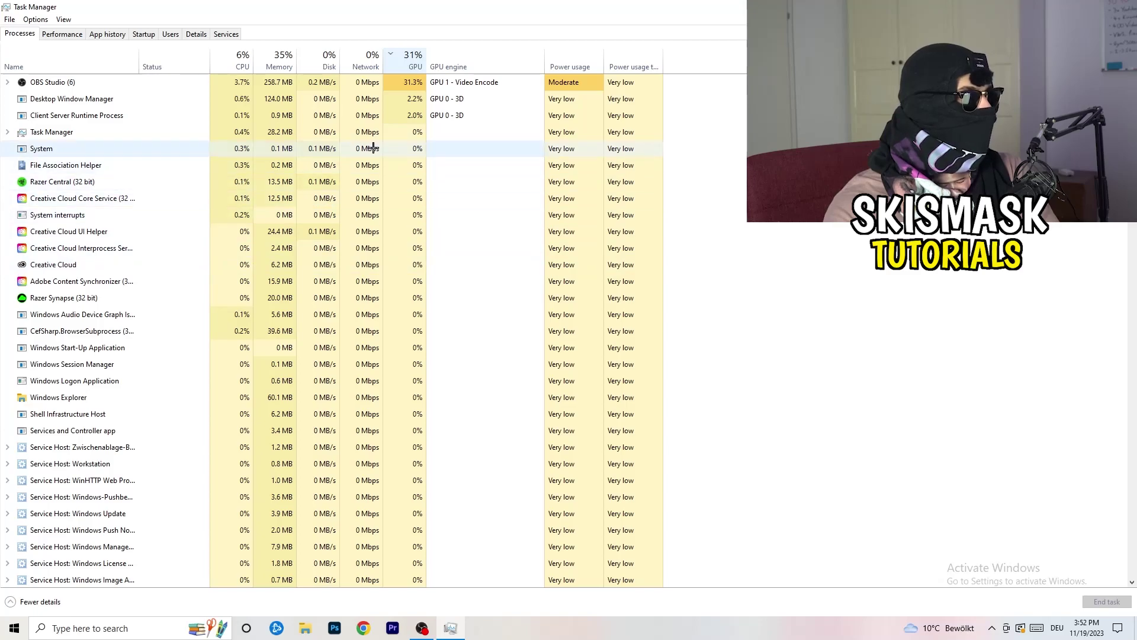
{"action": "left_click", "coordinate": [409, 59]}
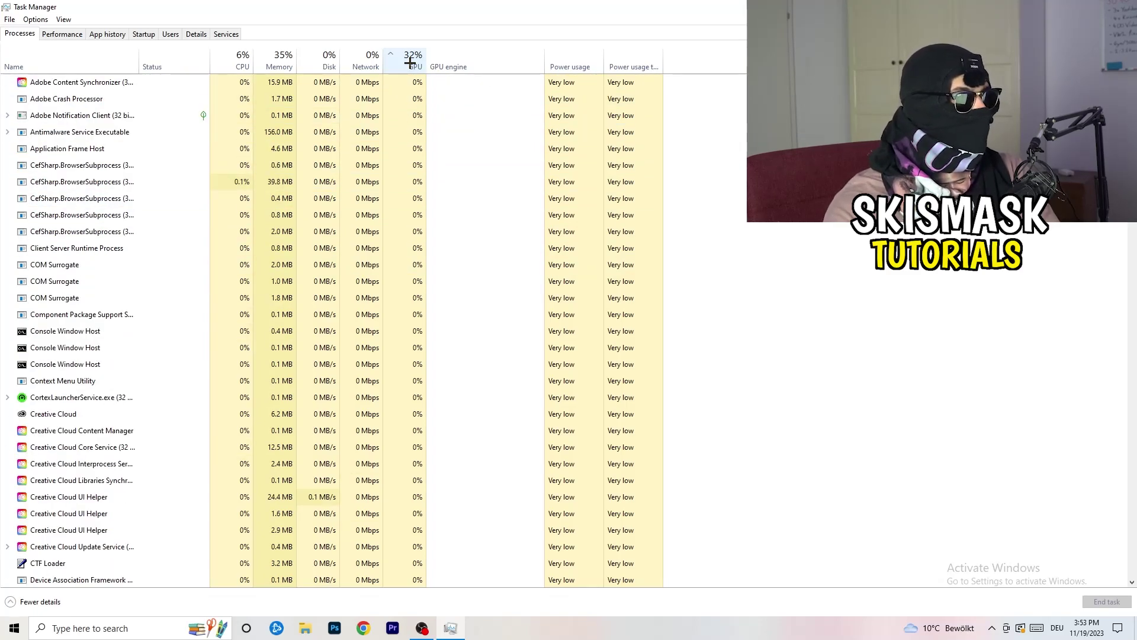
{"action": "scroll", "coordinate": [415, 188], "scroll_direction": "down", "scroll_amount": 4}
{"action": "scroll", "coordinate": [415, 188], "scroll_direction": "down", "scroll_amount": 9}
{"action": "scroll", "coordinate": [417, 187], "scroll_direction": "up", "scroll_amount": 13}
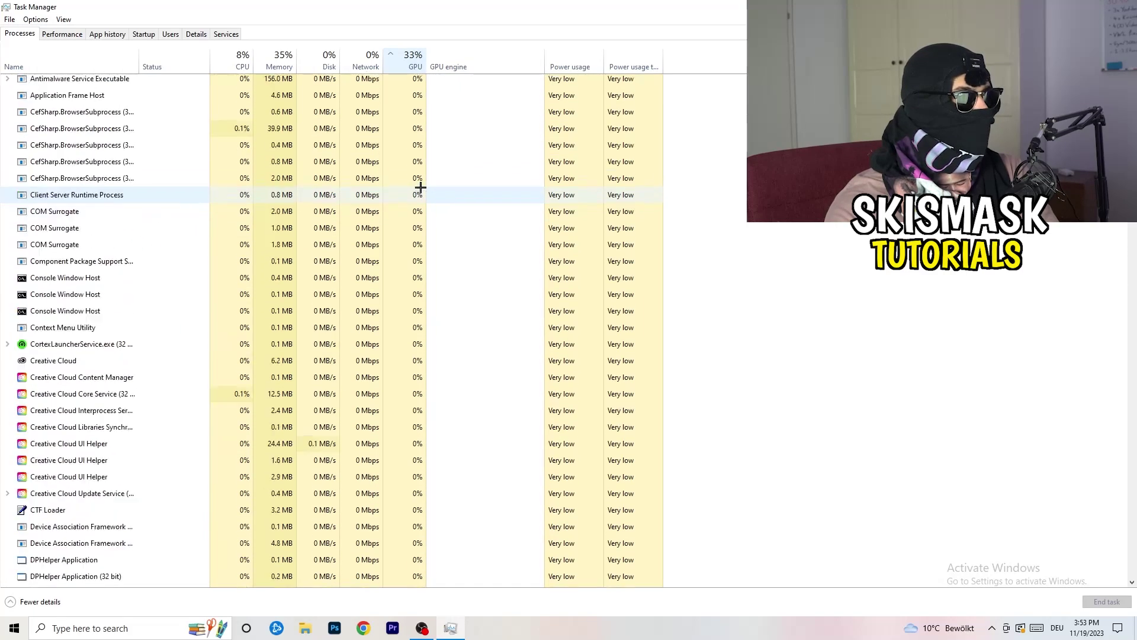
{"action": "scroll", "coordinate": [419, 185], "scroll_direction": "down", "scroll_amount": 20}
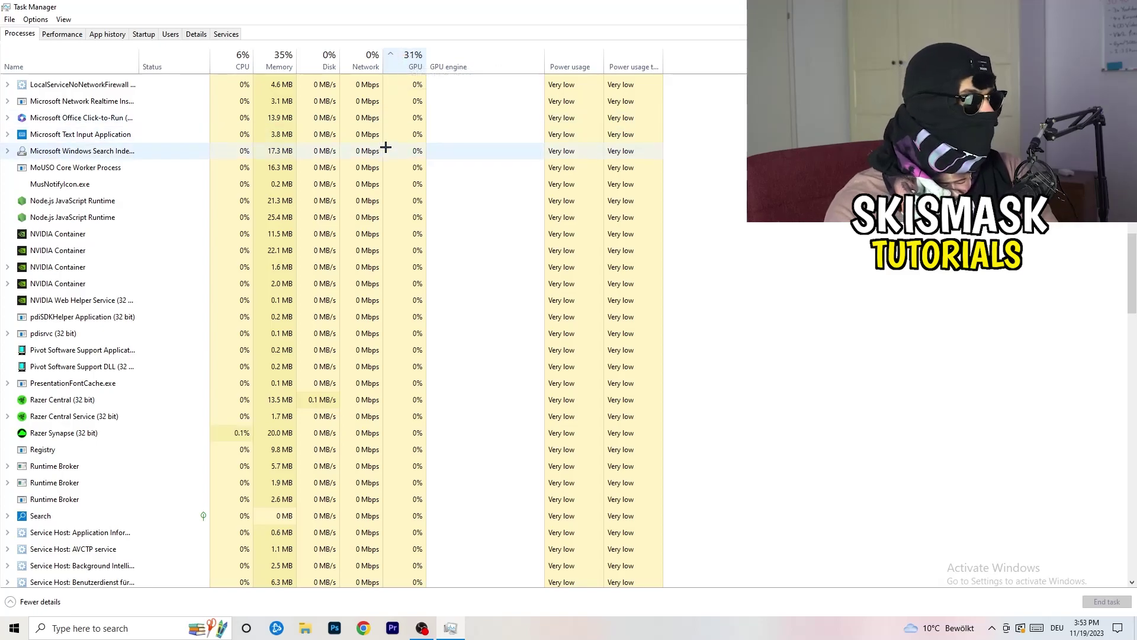
Check the actions available for the Microsoft Windows Search Indexer process and sort the processes by CPU usage.
{"action": "right_click", "coordinate": [385, 147]}
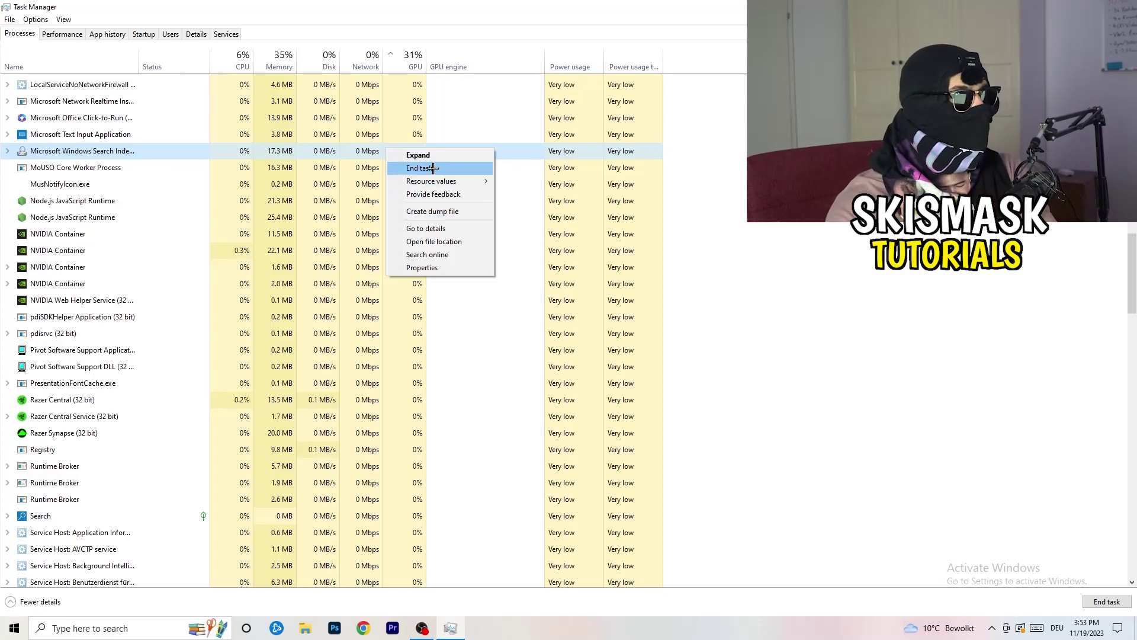
{"action": "left_click", "coordinate": [236, 61]}
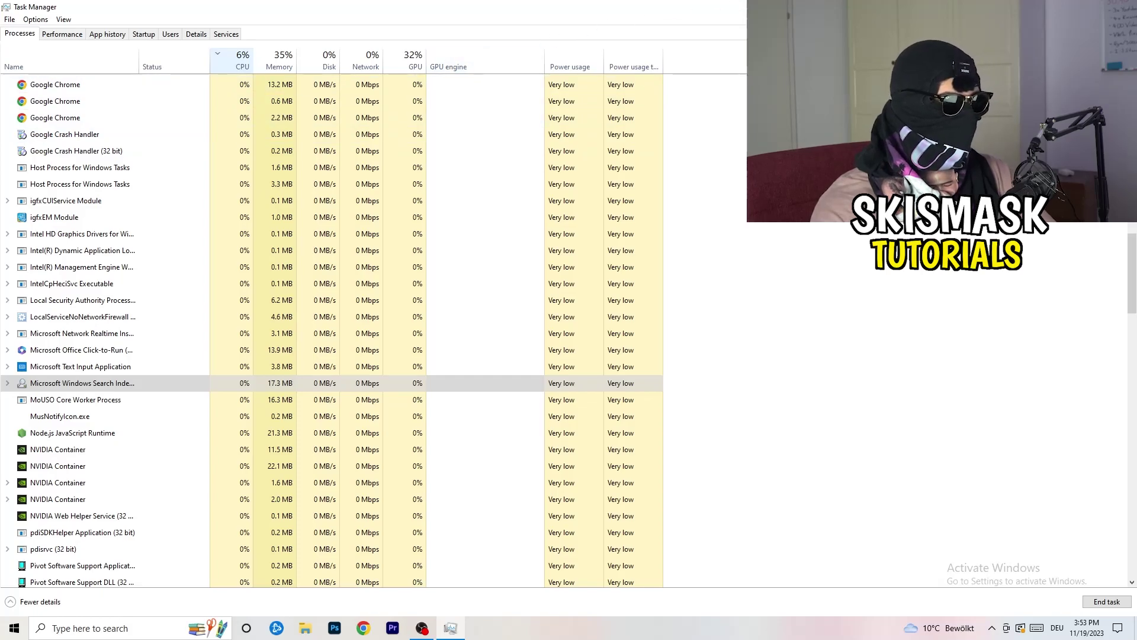
Close Task Manager and review the Captures page in the Windows Gaming settings, including background recording and recorded video.
{"action": "key", "text": "alt+F4"}
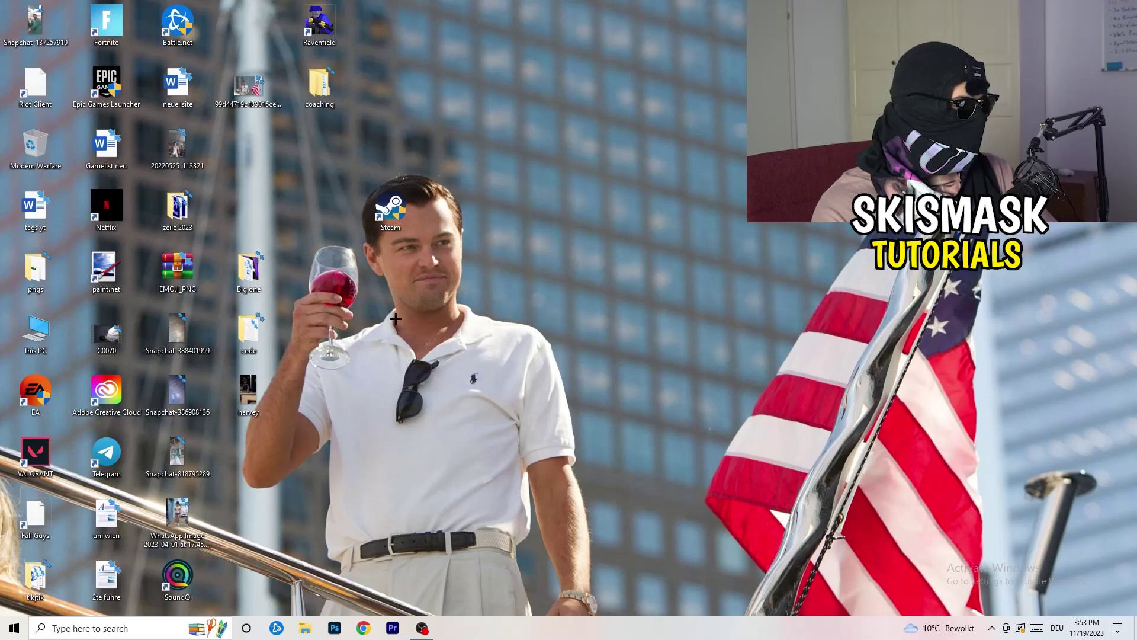
{"action": "left_click", "coordinate": [3, 636]}
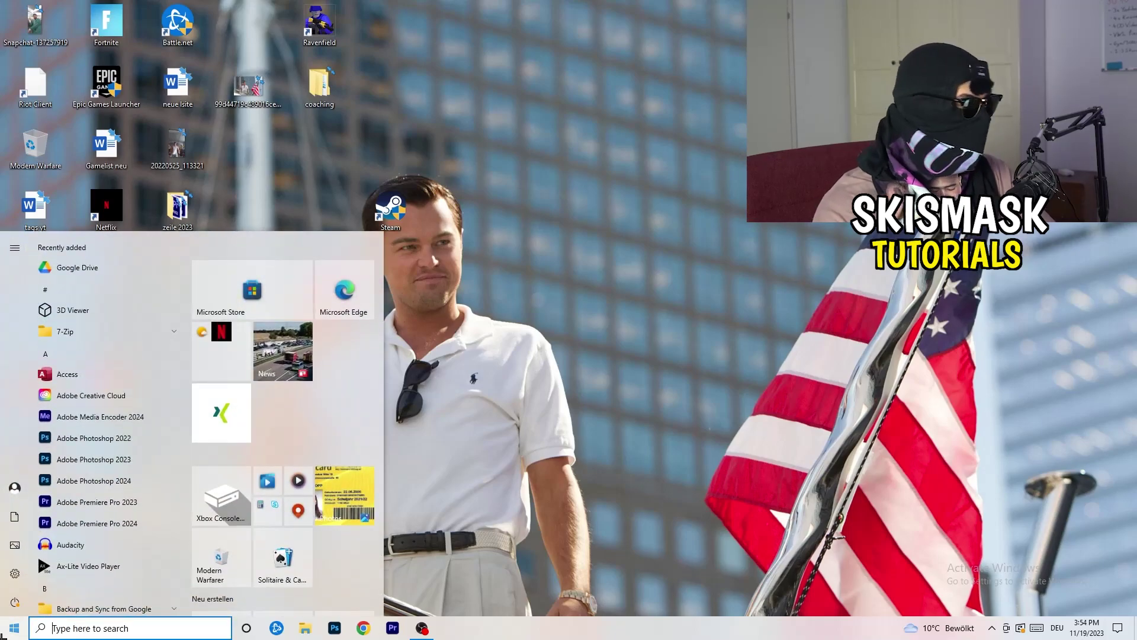
{"action": "left_click", "coordinate": [10, 576]}
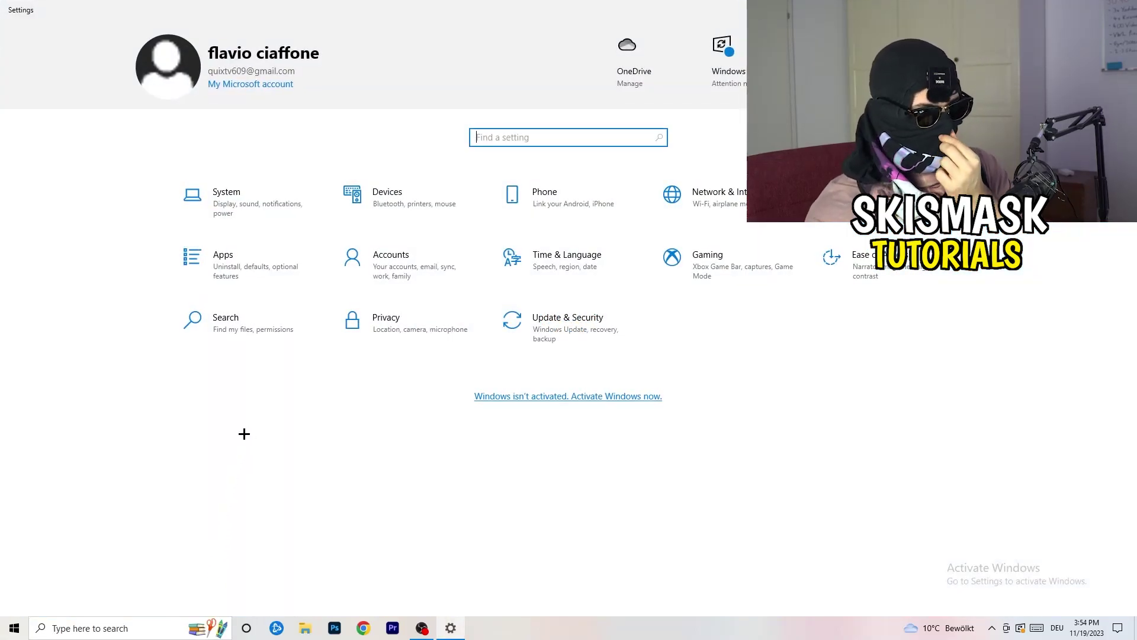
{"action": "left_click", "coordinate": [702, 261]}
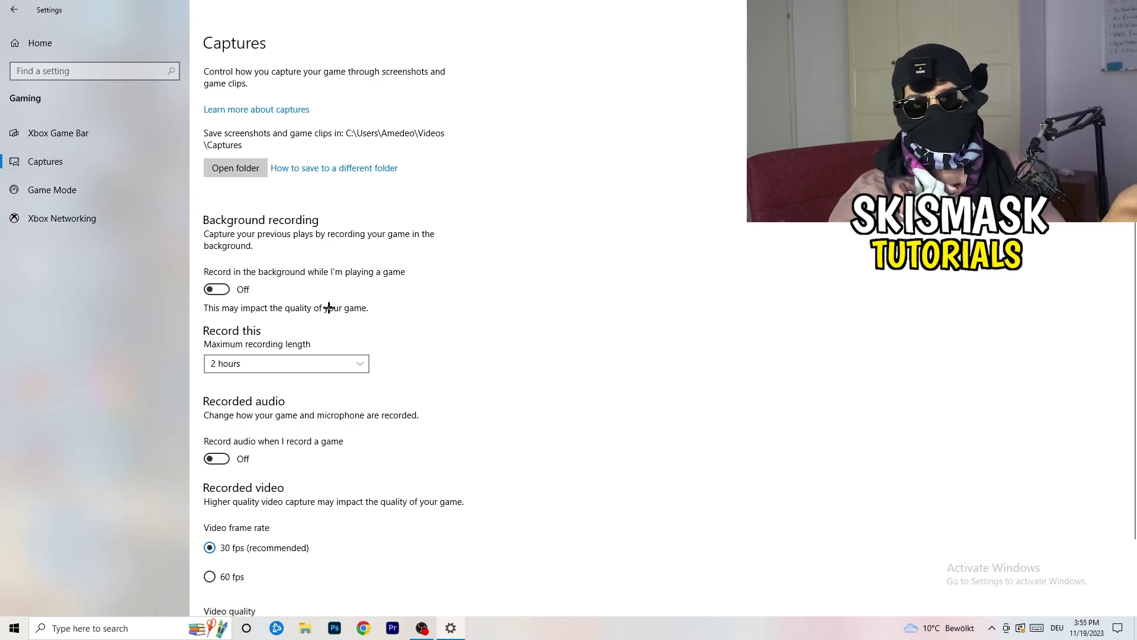
{"action": "scroll", "coordinate": [323, 308], "scroll_direction": "down", "scroll_amount": 2}
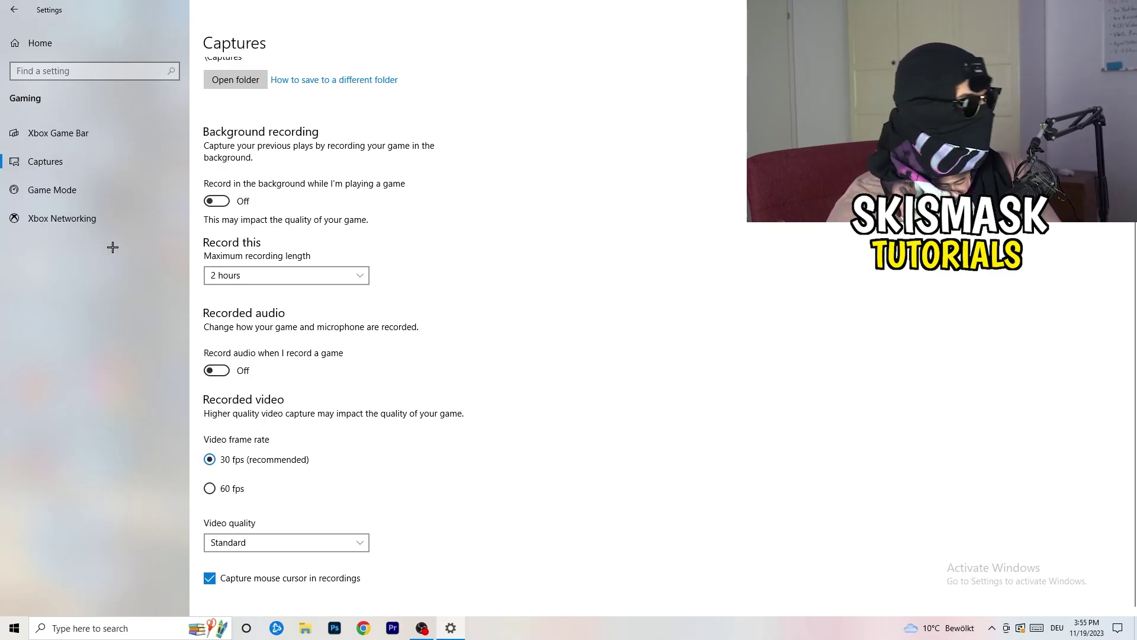
Check the Game Mode setting, and review the Windows Update page under Update & Security for updates and the restart option.
{"action": "left_click", "coordinate": [27, 189]}
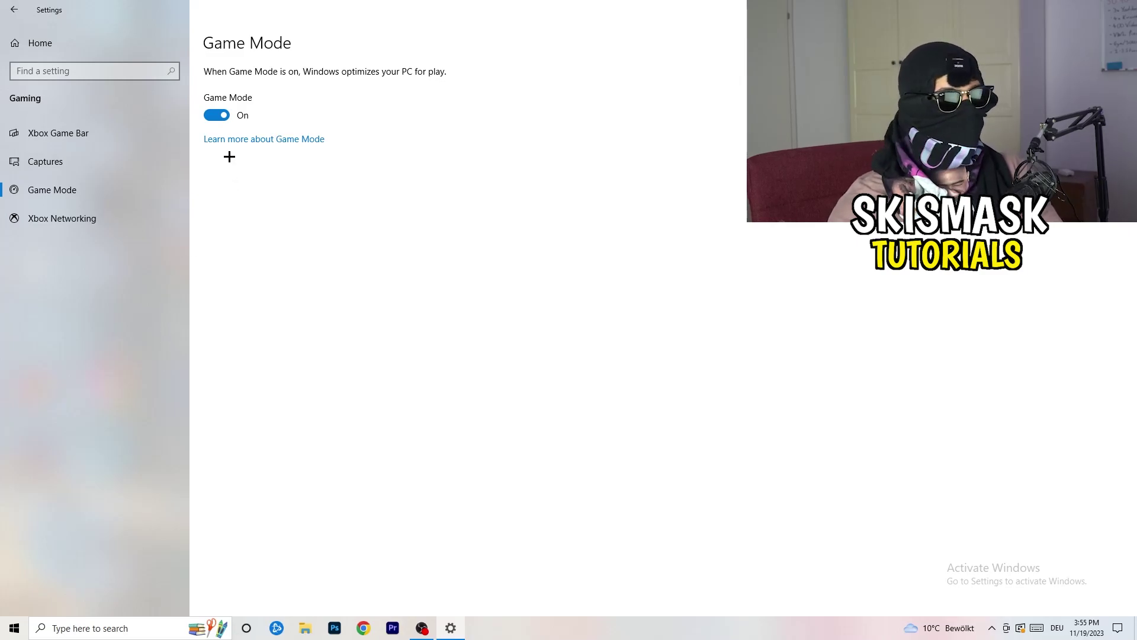
{"action": "left_click", "coordinate": [14, 9]}
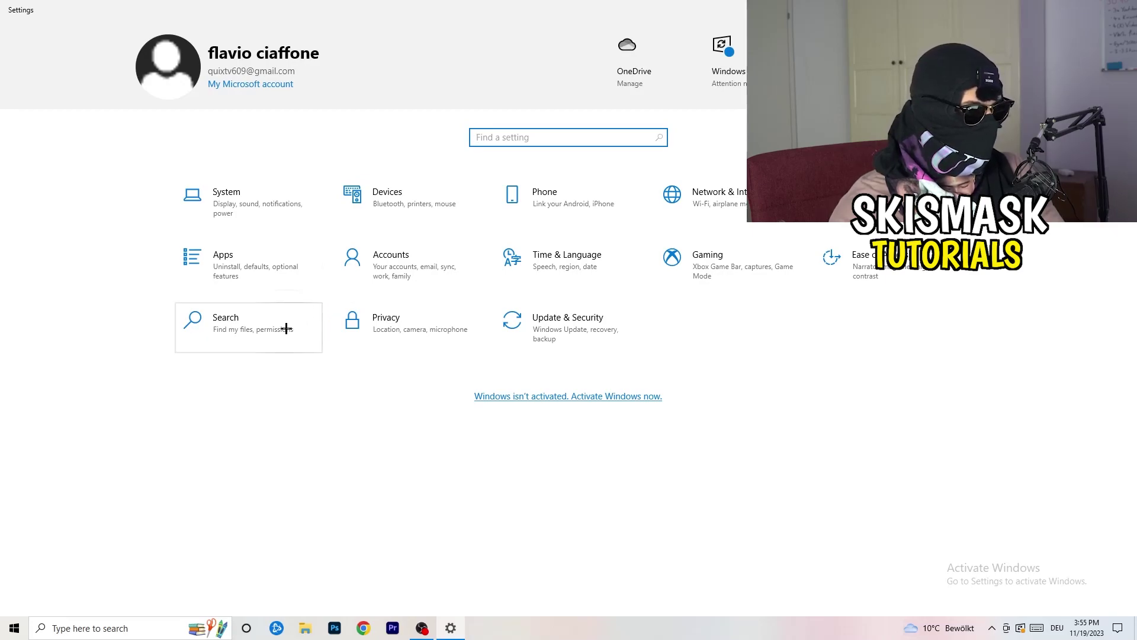
{"action": "left_click", "coordinate": [584, 347]}
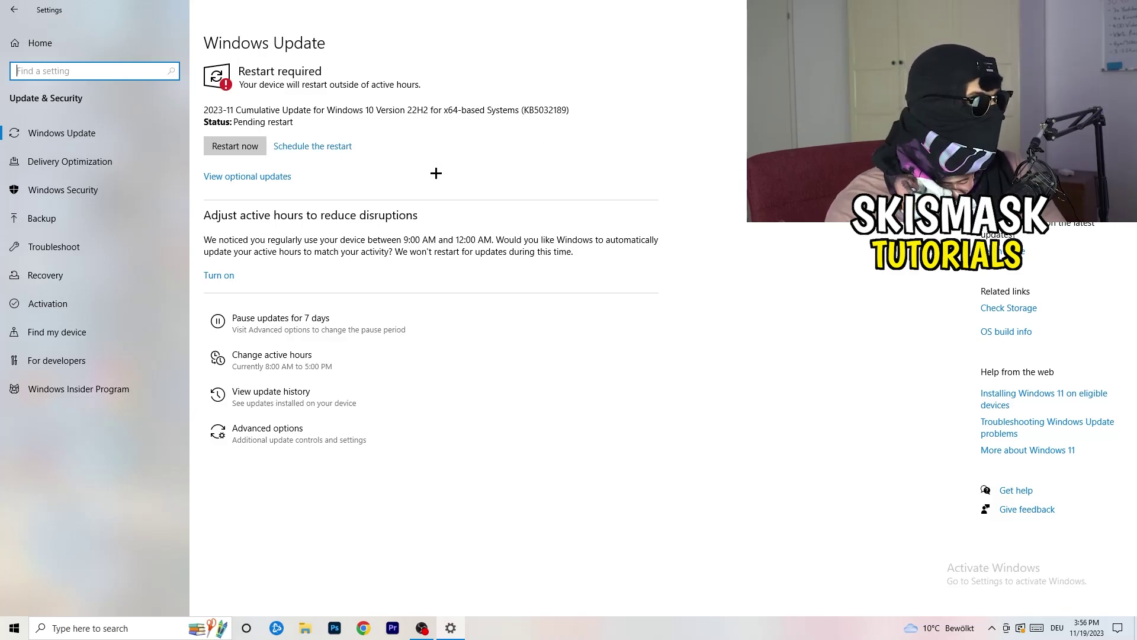
{"action": "left_click_drag", "start_coordinate": [610, 9], "coordinate": [186, 440]}
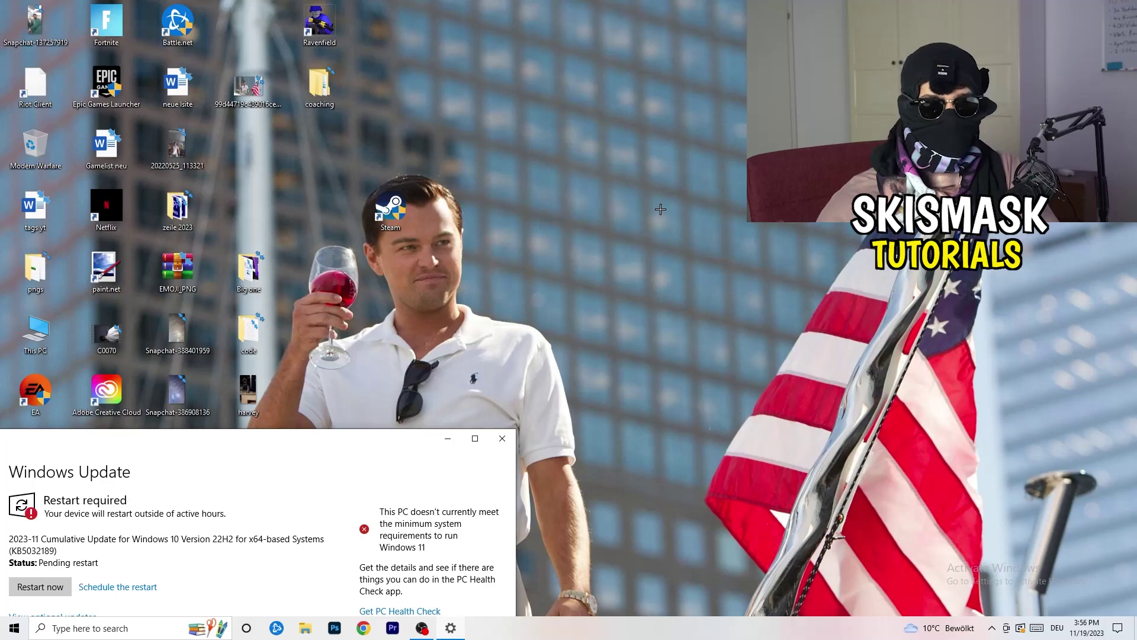
{"action": "left_click", "coordinate": [475, 438]}
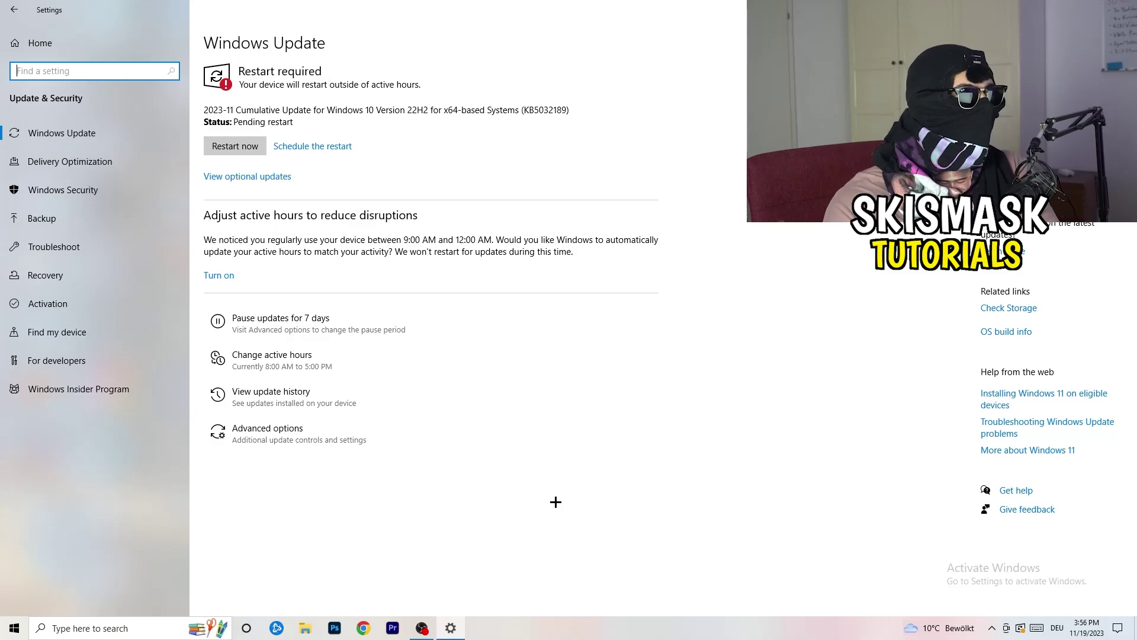
Review the System display settings, including scale and layout, and check the display resolution options without changing them.
{"action": "left_click", "coordinate": [29, 52]}
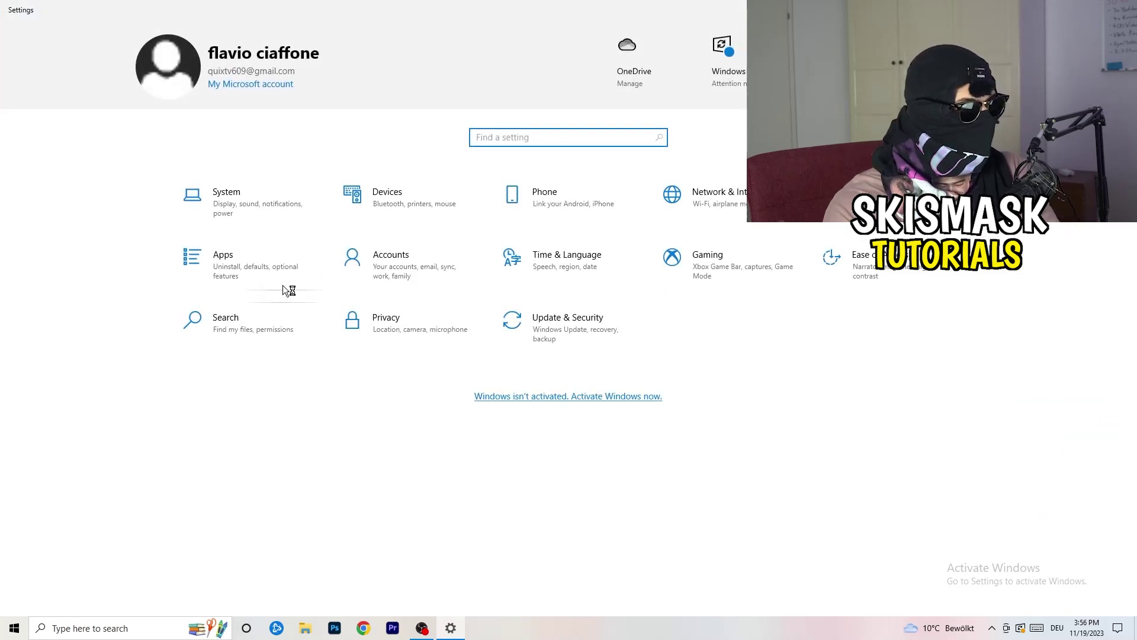
{"action": "left_click", "coordinate": [237, 201]}
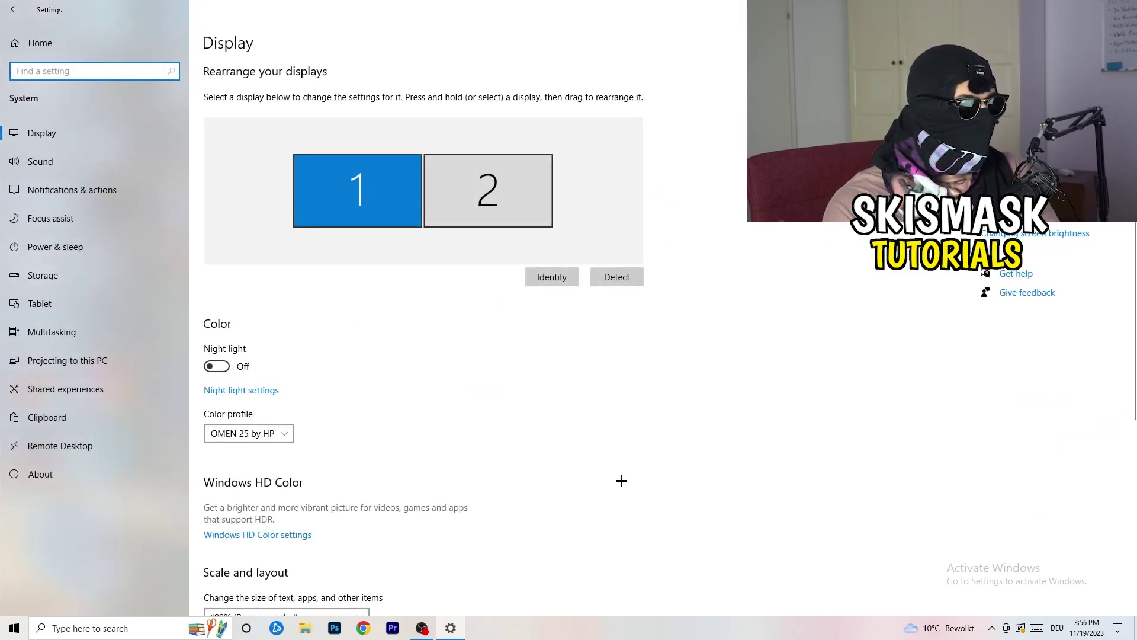
{"action": "left_click", "coordinate": [219, 45]}
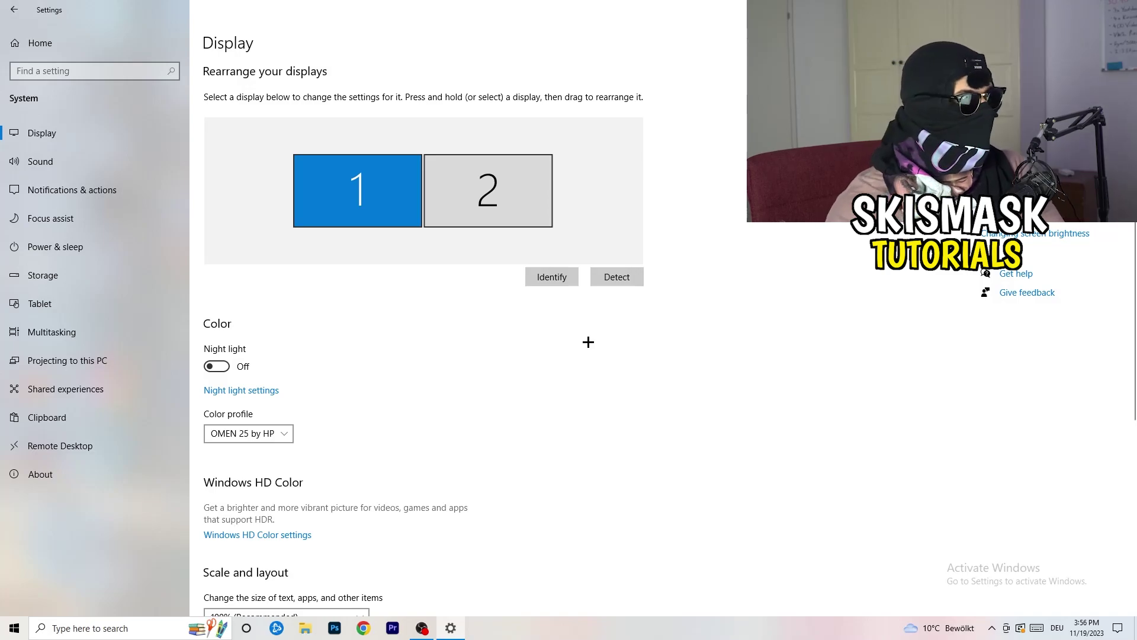
{"action": "scroll", "coordinate": [445, 298], "scroll_direction": "down", "scroll_amount": 3}
{"action": "scroll", "coordinate": [445, 298], "scroll_direction": "down", "scroll_amount": 2}
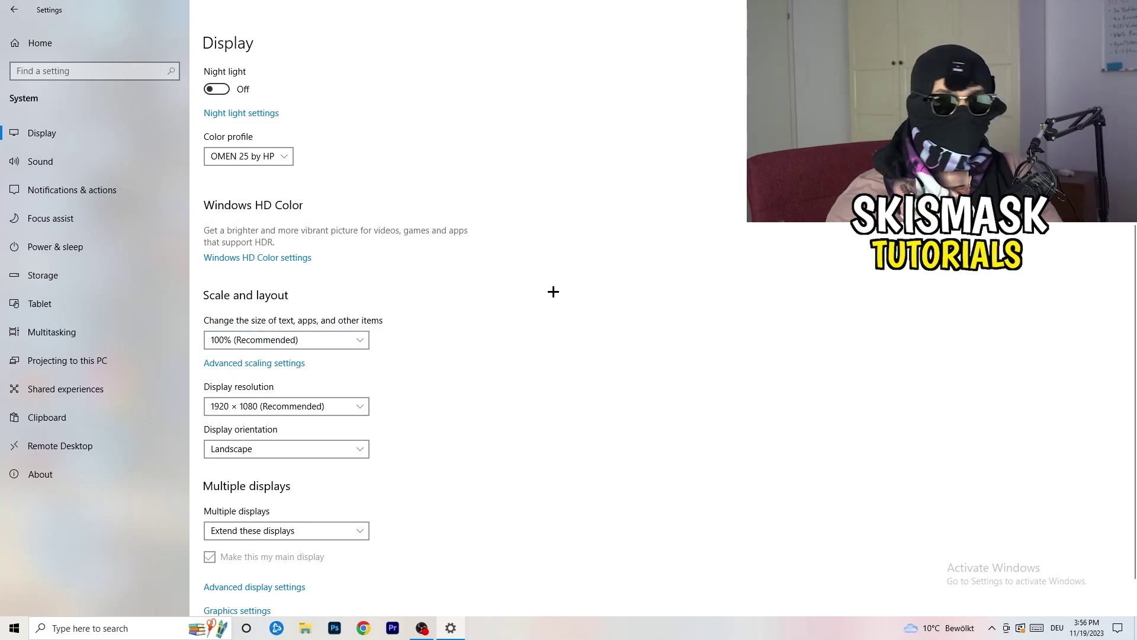
{"action": "scroll", "coordinate": [275, 323], "scroll_direction": "down", "scroll_amount": 1}
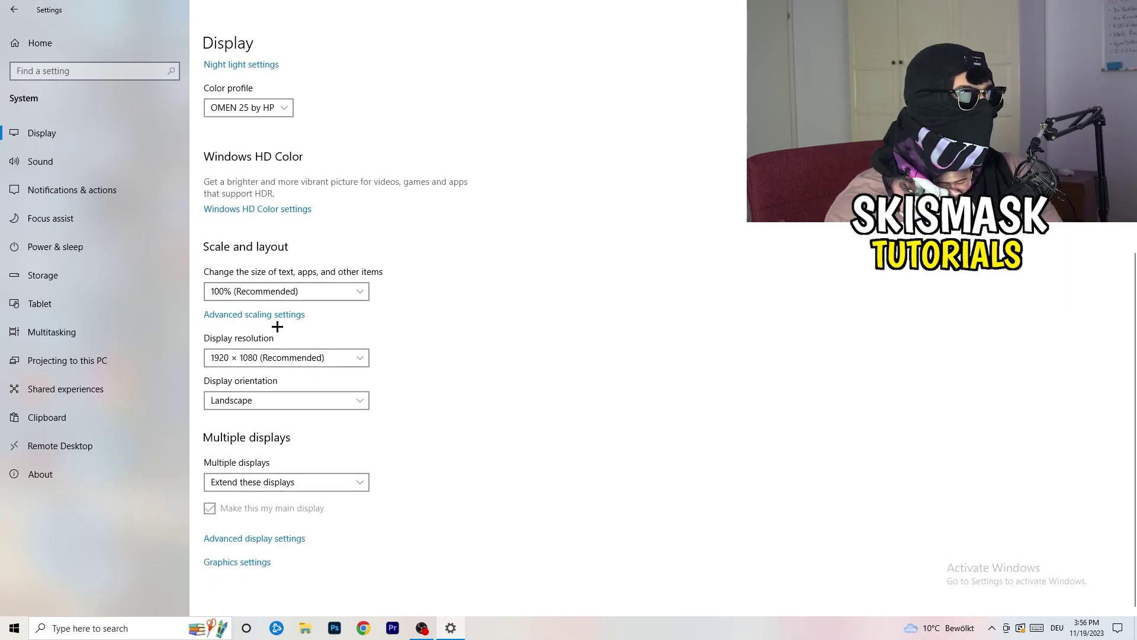
{"action": "left_click", "coordinate": [308, 363]}
{"action": "left_click", "coordinate": [557, 320]}
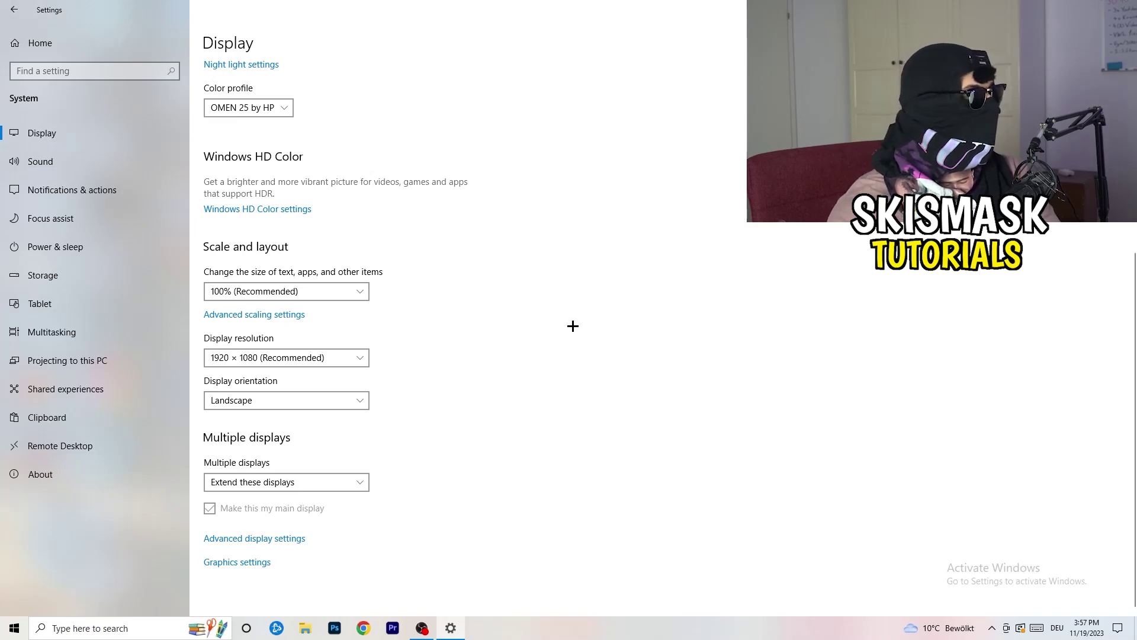
Review the available power plans, including the additional ones, through the Power & sleep settings and close Power Options.
{"action": "left_click", "coordinate": [76, 248]}
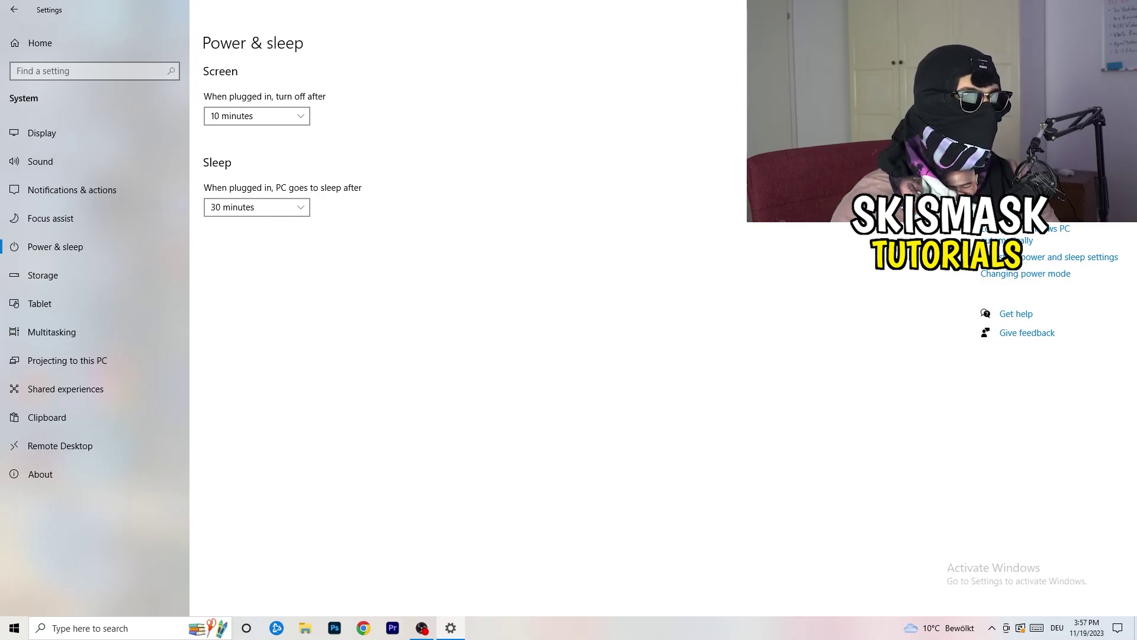
{"action": "left_click", "coordinate": [1025, 71]}
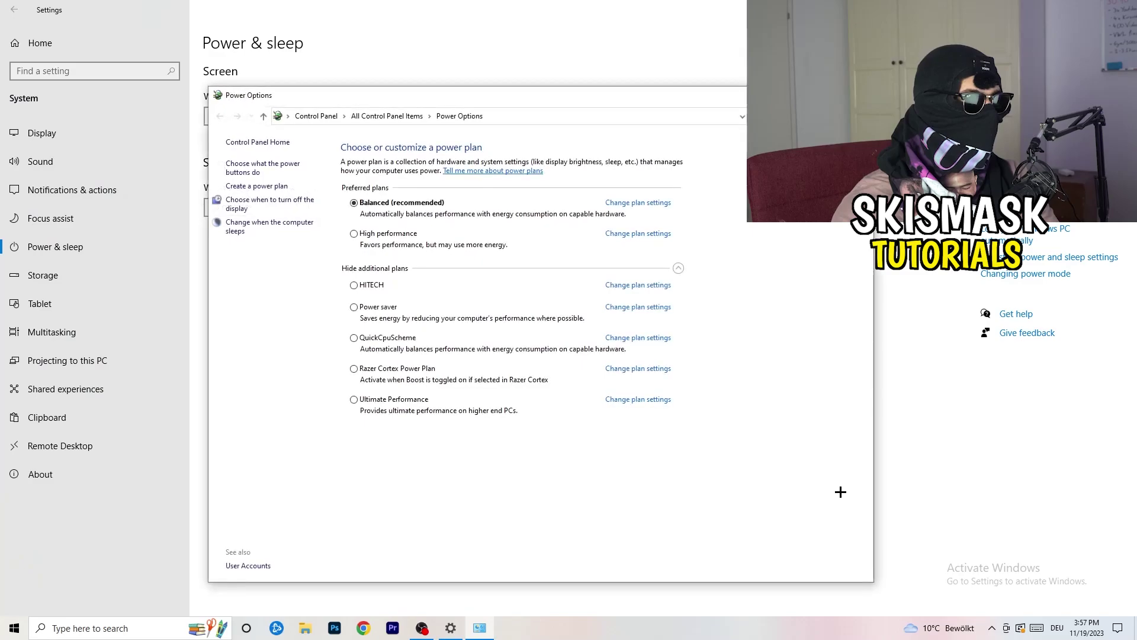
{"action": "left_click", "coordinate": [679, 268]}
{"action": "left_click", "coordinate": [679, 269]}
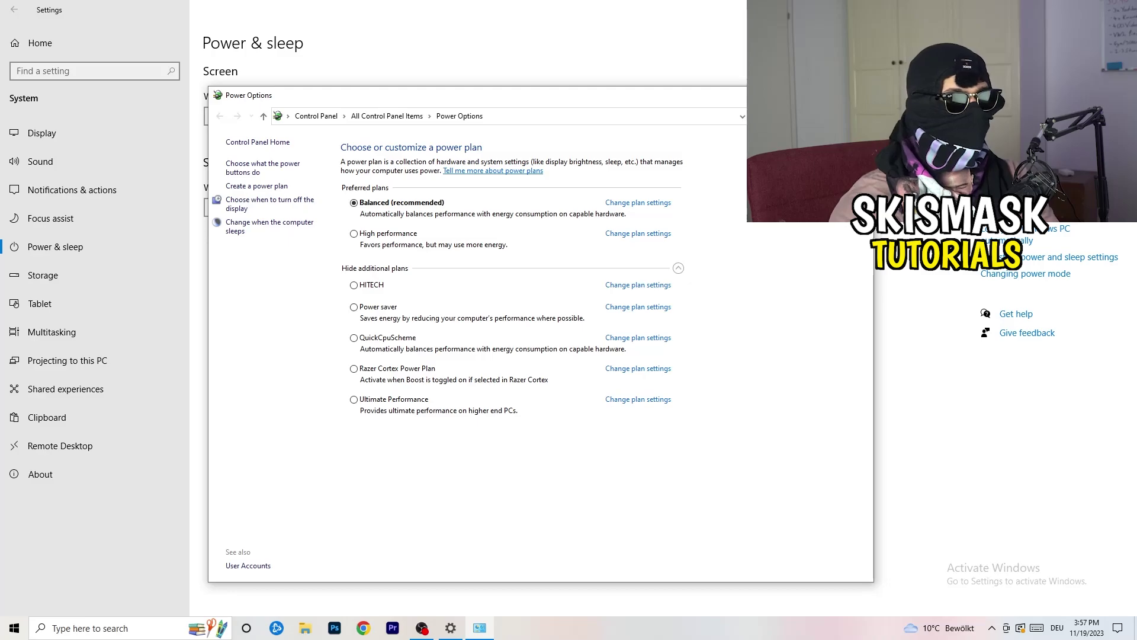
{"action": "left_click", "coordinate": [859, 95]}
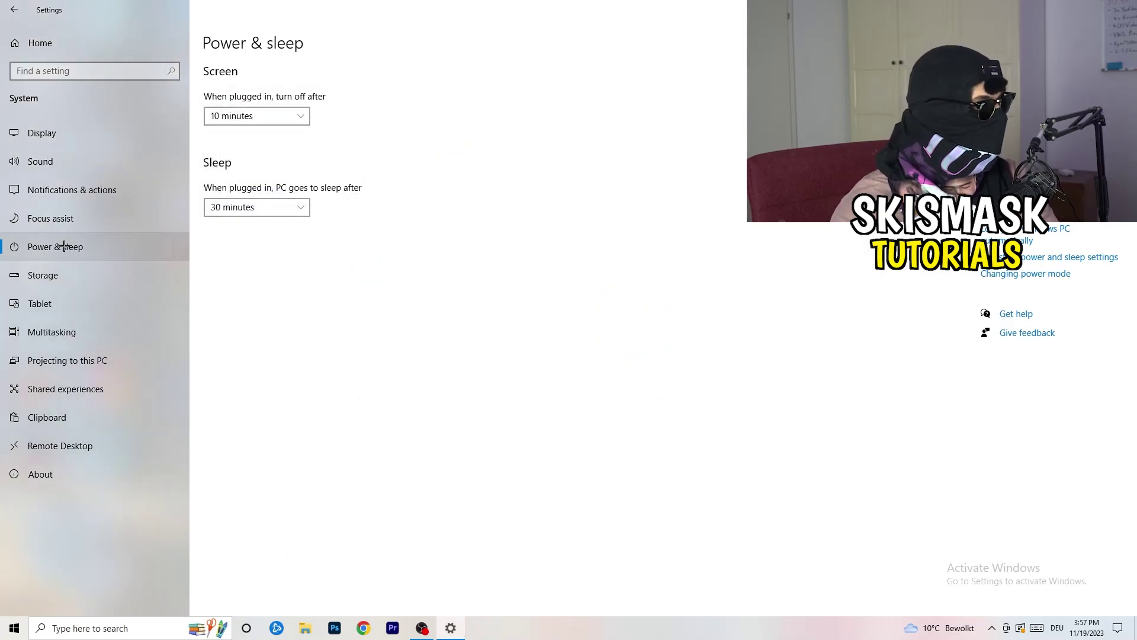
Review the Storage Sense configuration, including run frequency, temporary files and the clean-up option, and close Settings.
{"action": "left_click", "coordinate": [70, 276]}
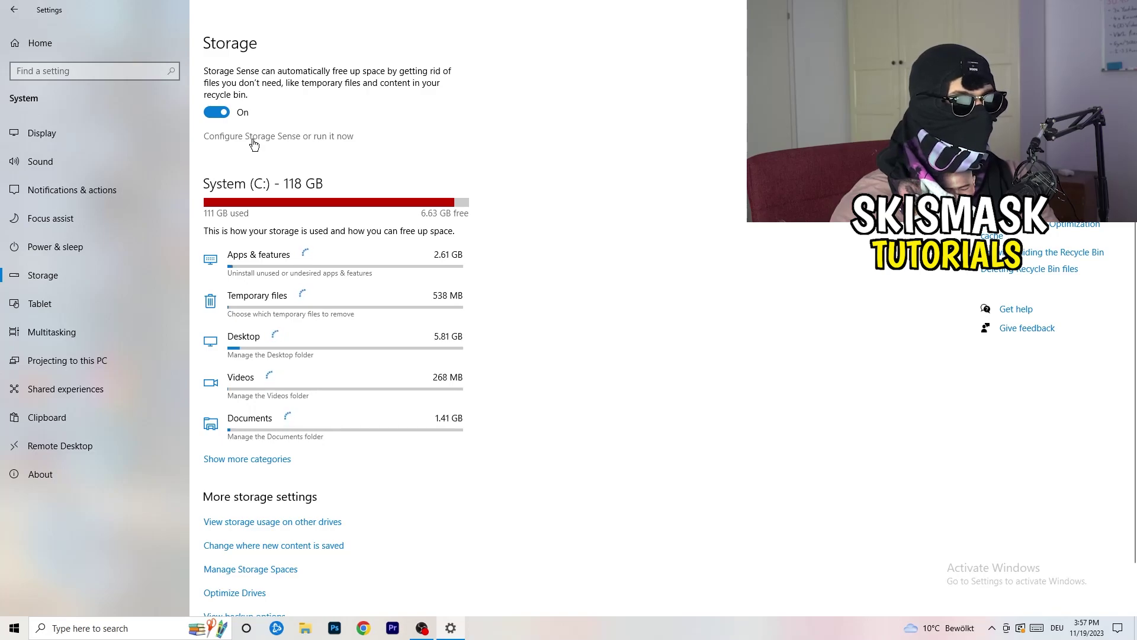
{"action": "left_click", "coordinate": [254, 140]}
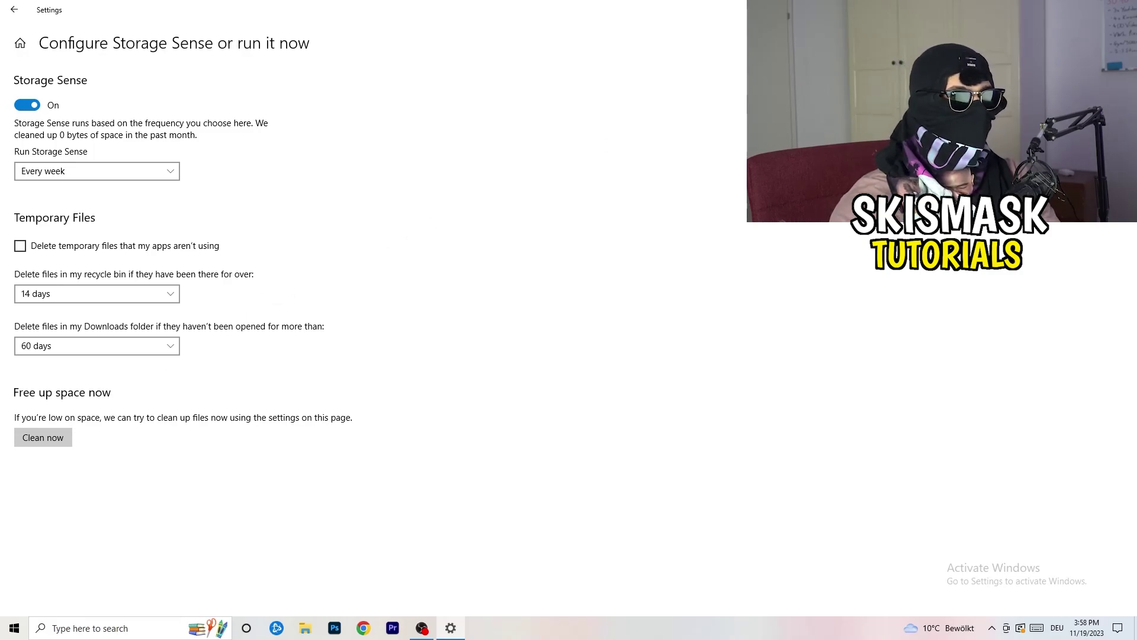
{"action": "key", "text": "alt+F4"}
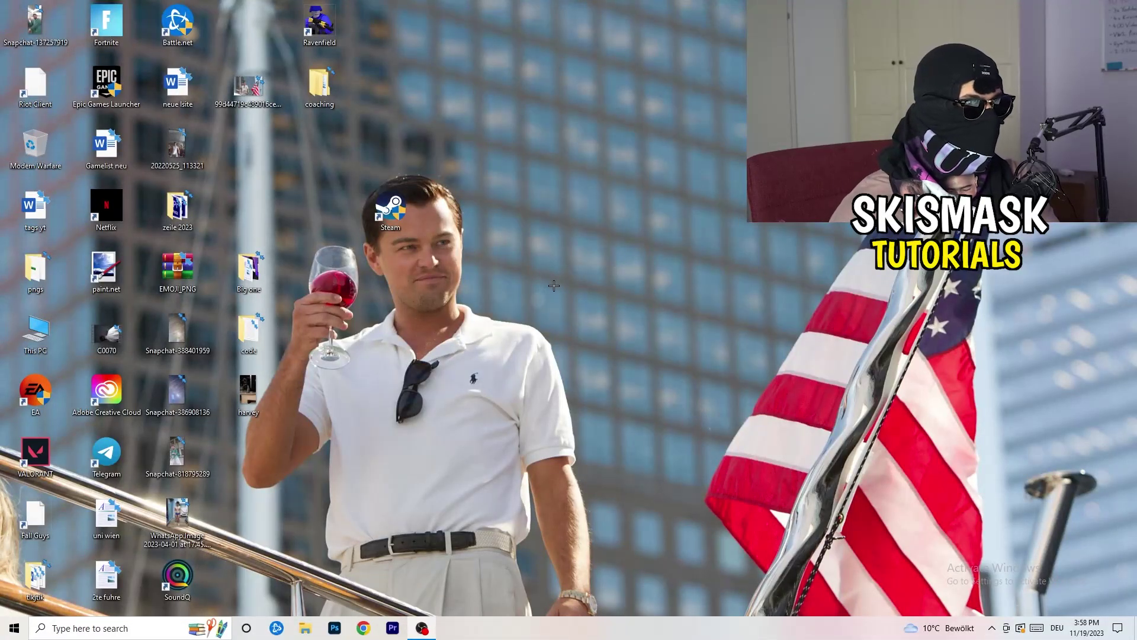